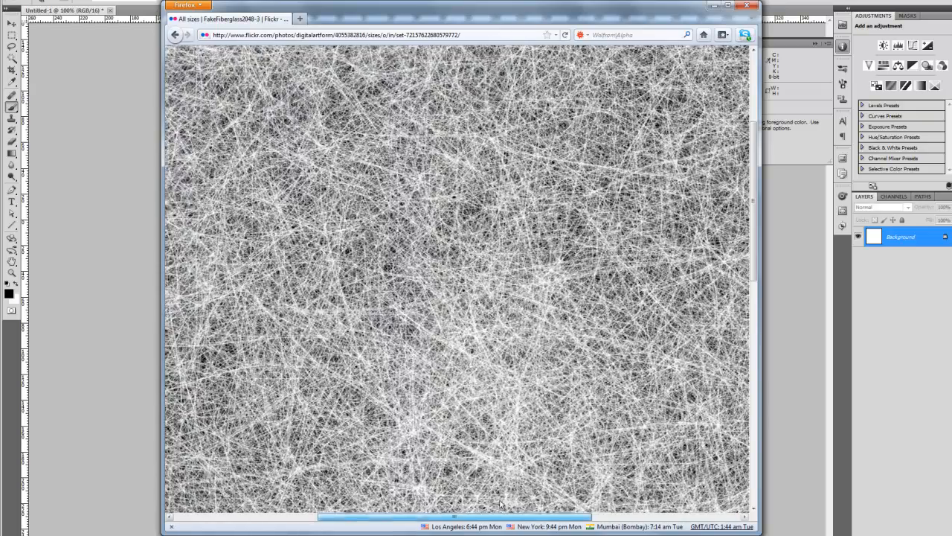
- Examine the FakeFiberglass2048 sample textures in the Photoshop Scatter Brush Textures set, and close the browser
{"action": "left_click", "coordinate": [174, 37]}
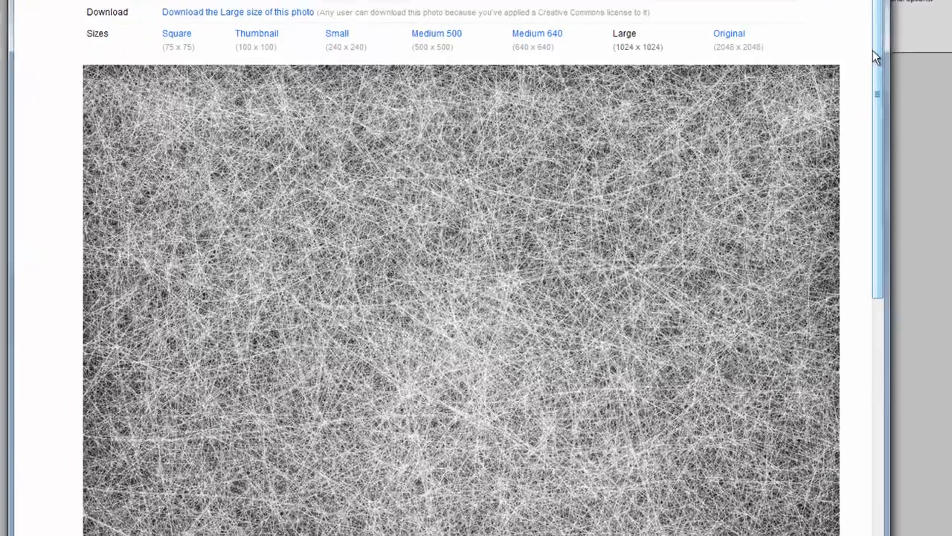
{"action": "scroll", "coordinate": [804, 195], "scroll_direction": "down", "scroll_amount": 3}
{"action": "left_click_drag", "start_coordinate": [888, 195], "coordinate": [900, 58]}
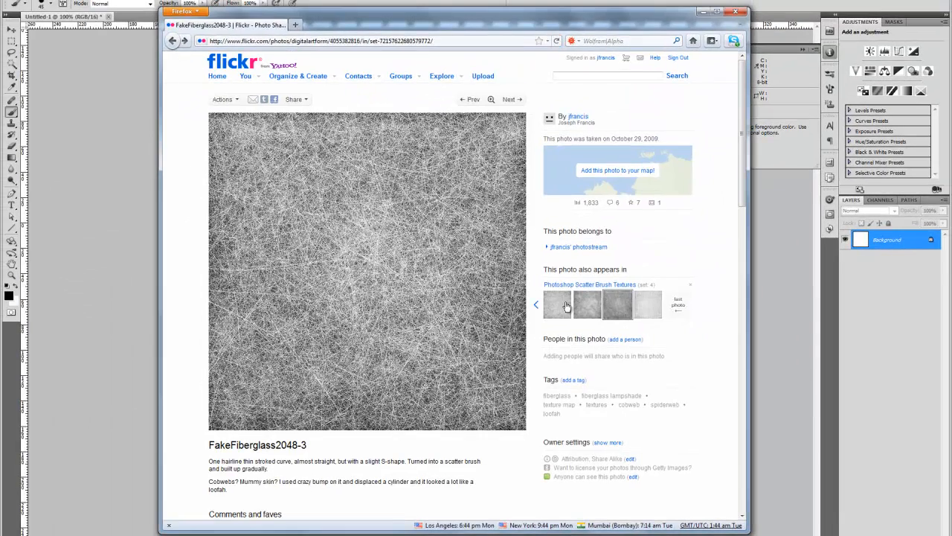
{"action": "left_click", "coordinate": [600, 309]}
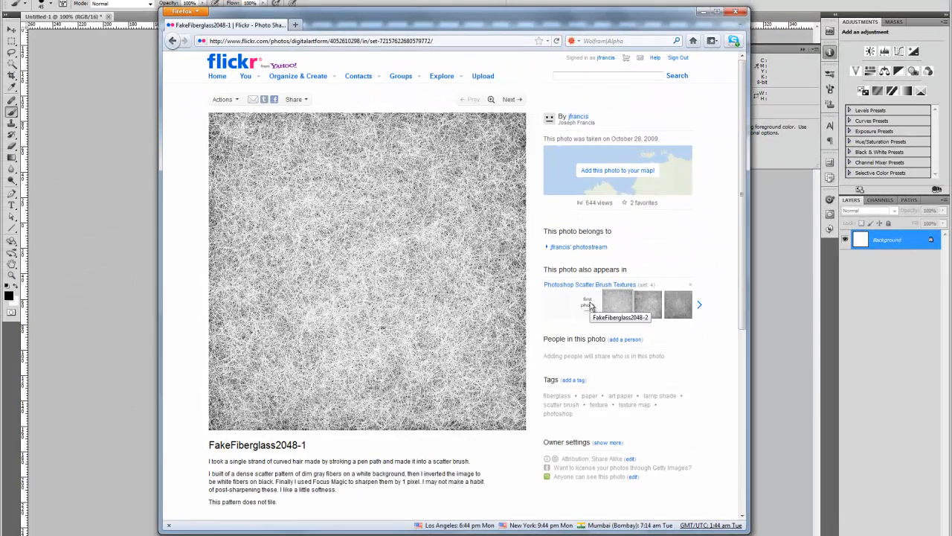
{"action": "left_click", "coordinate": [651, 305]}
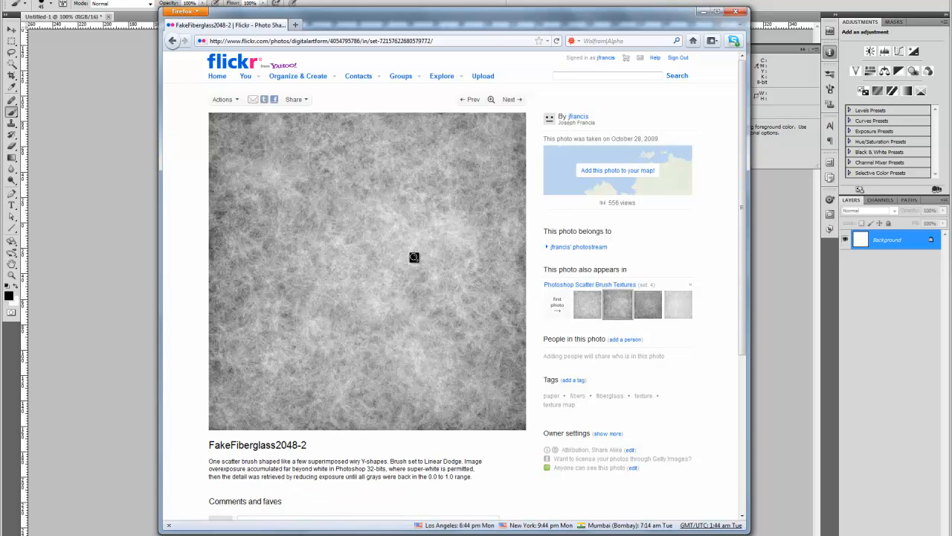
{"action": "left_click", "coordinate": [735, 12]}
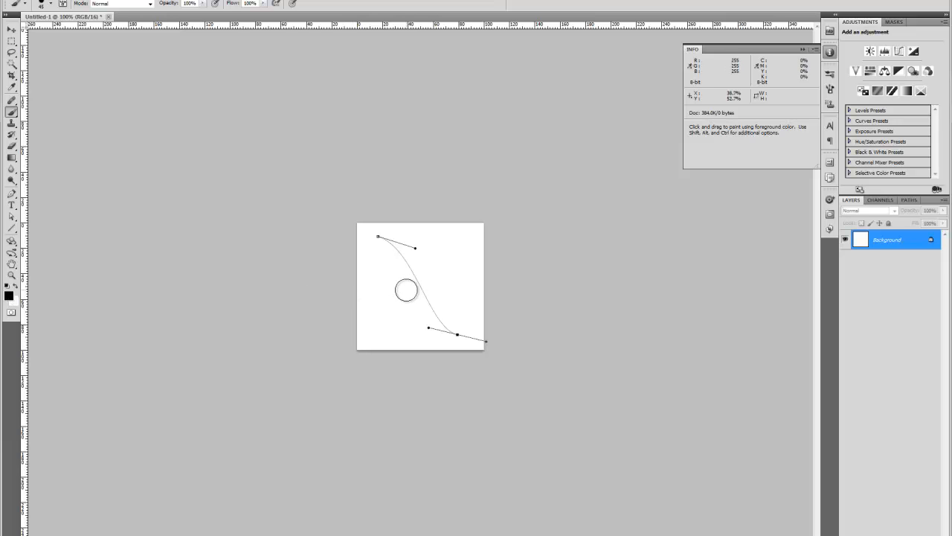
- Stroke the S-shaped work path with a 1 px black brush using Simulate Pressure, and deselect the path
{"action": "key", "text": "bracketleft"}
{"action": "key", "text": "bracketleft"}
{"action": "key", "text": "bracketleft"}
{"action": "key", "text": "bracketleft"}
{"action": "key", "text": "bracketleft"}
{"action": "key", "text": "bracketleft"}
{"action": "key", "text": "bracketleft"}
{"action": "left_click", "coordinate": [910, 200]}
{"action": "right_click", "coordinate": [871, 214]}
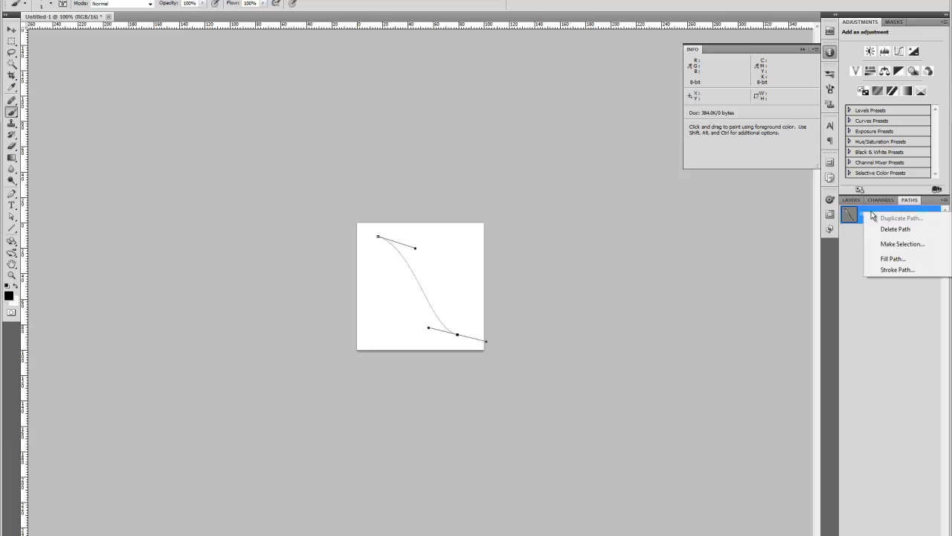
{"action": "left_click", "coordinate": [899, 269]}
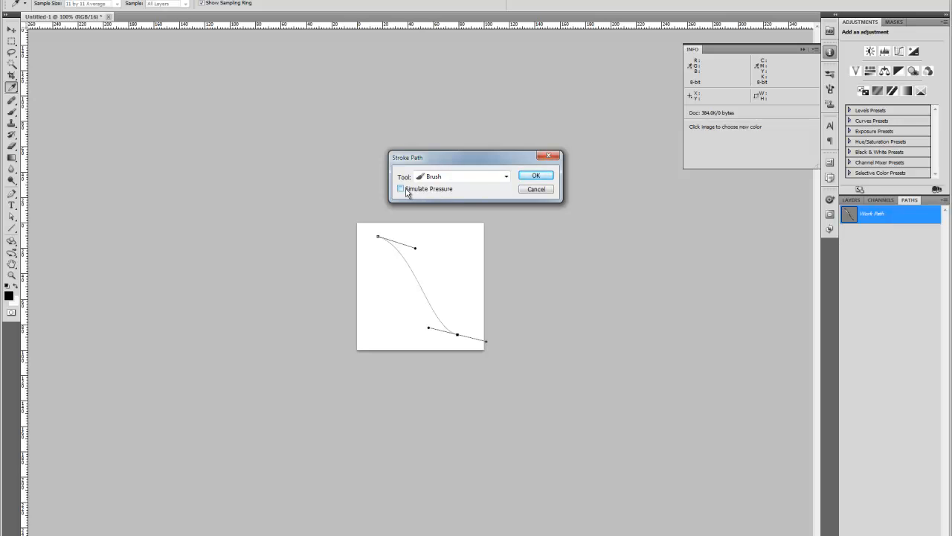
{"action": "left_click", "coordinate": [528, 176]}
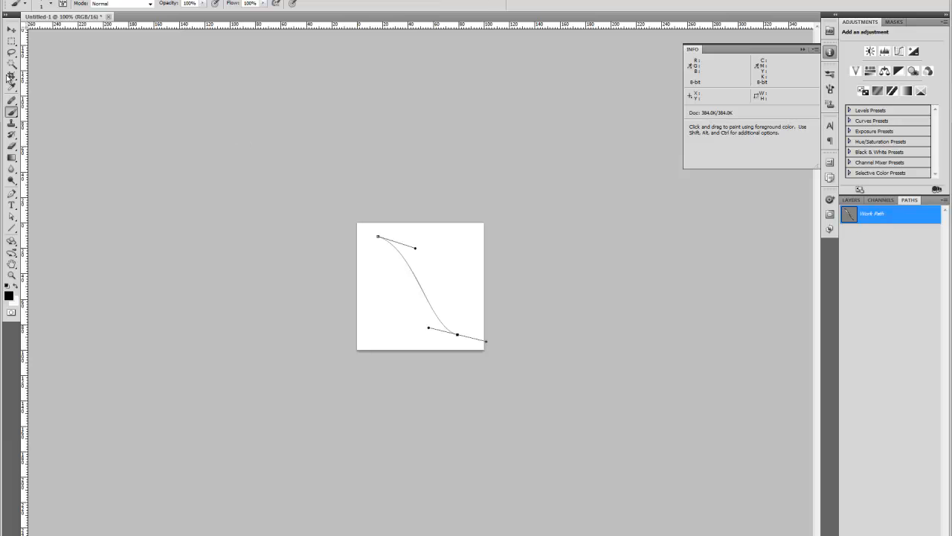
{"action": "left_click", "coordinate": [881, 268]}
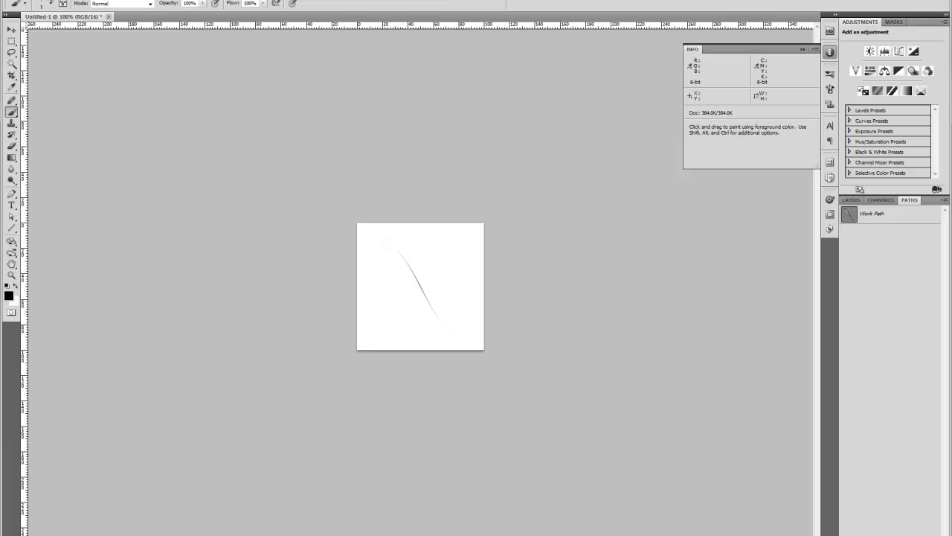
- Define the tapered stroke as a brush preset named "hair 1" and test it by painting on the small canvas
{"action": "left_click", "coordinate": [37, 2]}
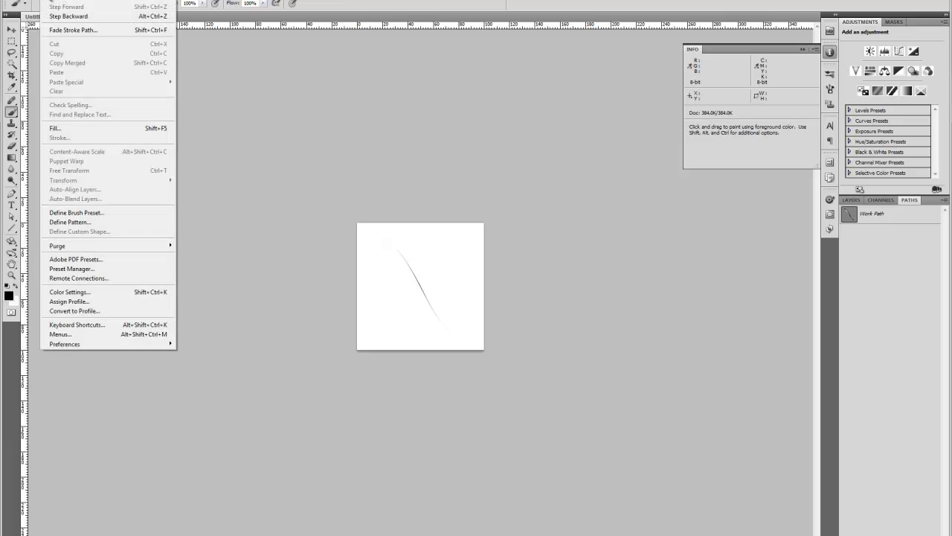
{"action": "left_click", "coordinate": [88, 213]}
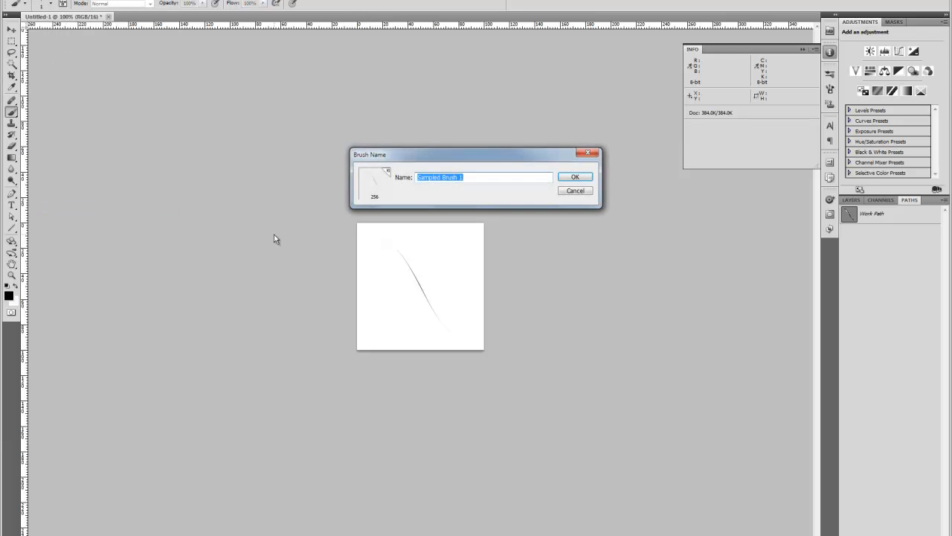
{"action": "type", "text": "hair 1"}
{"action": "key", "text": "Return"}
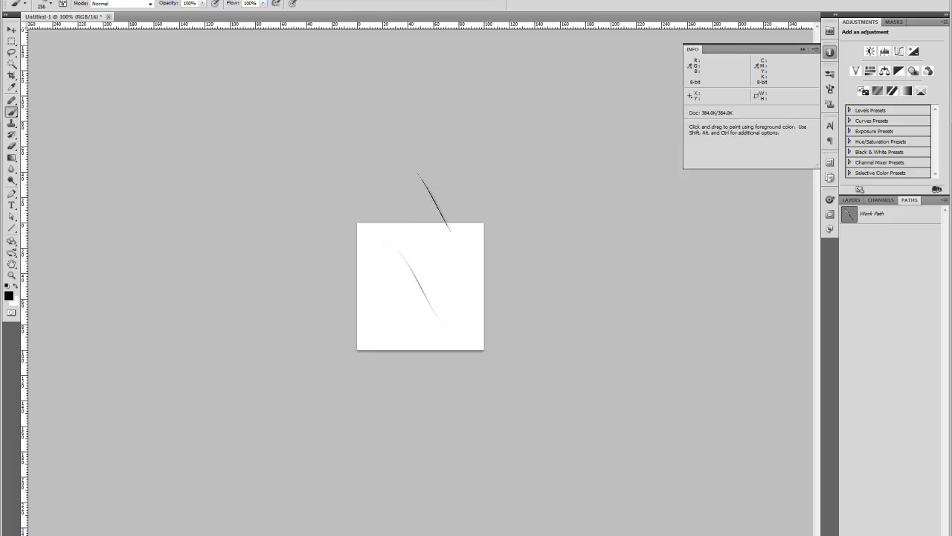
{"action": "mouse_move", "coordinate": [425, 288]}
{"action": "left_mouse_down"}
{"action": "mouse_move", "coordinate": [409, 269]}
{"action": "mouse_move", "coordinate": [439, 275]}
{"action": "mouse_move", "coordinate": [407, 297]}
{"action": "mouse_move", "coordinate": [388, 278]}
{"action": "mouse_move", "coordinate": [425, 270]}
{"action": "mouse_move", "coordinate": [418, 288]}
{"action": "mouse_move", "coordinate": [412, 277]}
{"action": "mouse_move", "coordinate": [406, 306]}
{"action": "mouse_move", "coordinate": [423, 277]}
{"action": "left_mouse_up"}
- Create a new 2048 × 2048 pixel RGB document at 32 bit with a white background
{"action": "left_click", "coordinate": [31, 0]}
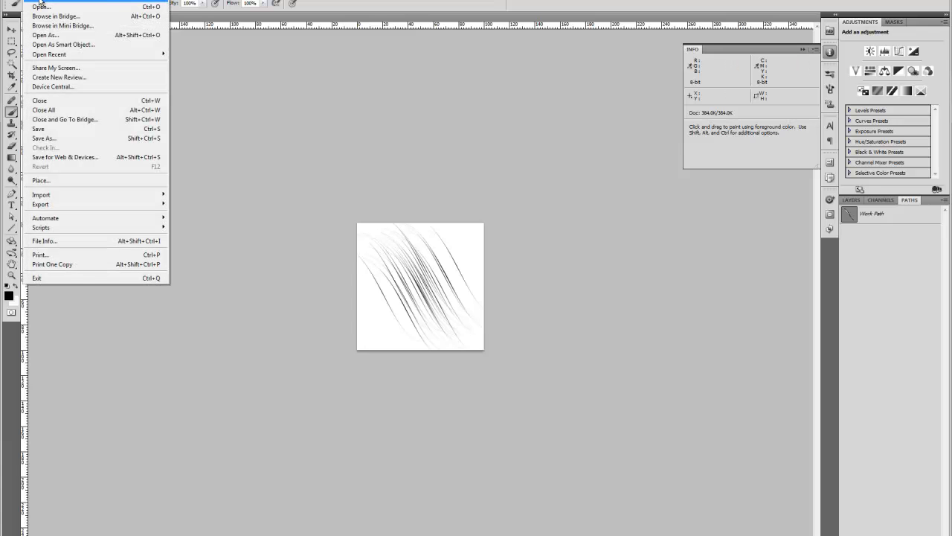
{"action": "left_click", "coordinate": [40, 2]}
{"action": "left_click", "coordinate": [413, 178]}
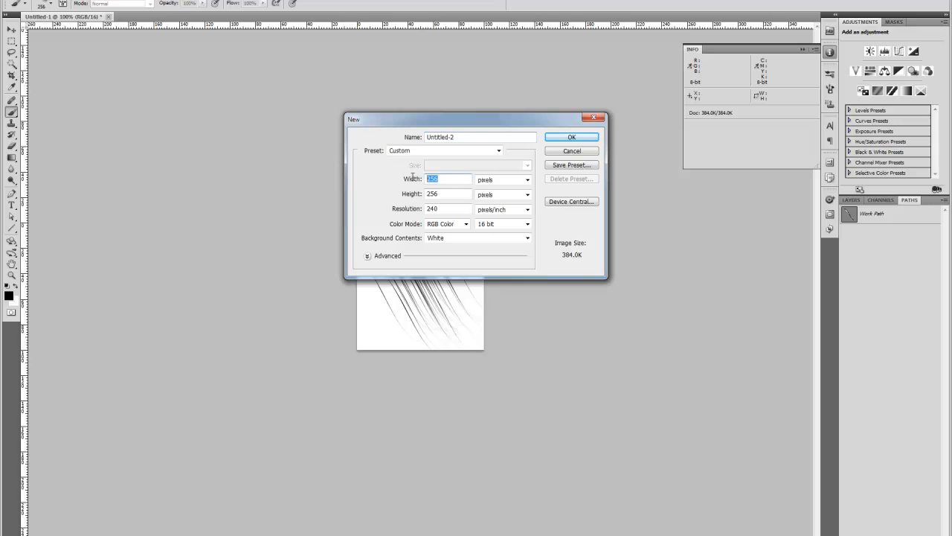
{"action": "type", "text": "2048"}
{"action": "key", "text": "Tab"}
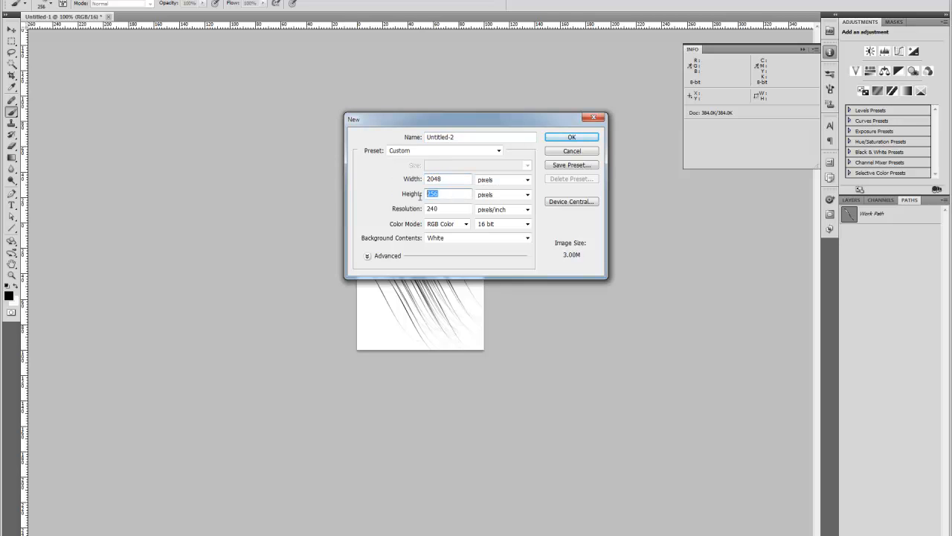
{"action": "type", "text": "2048"}
{"action": "left_click", "coordinate": [502, 225]}
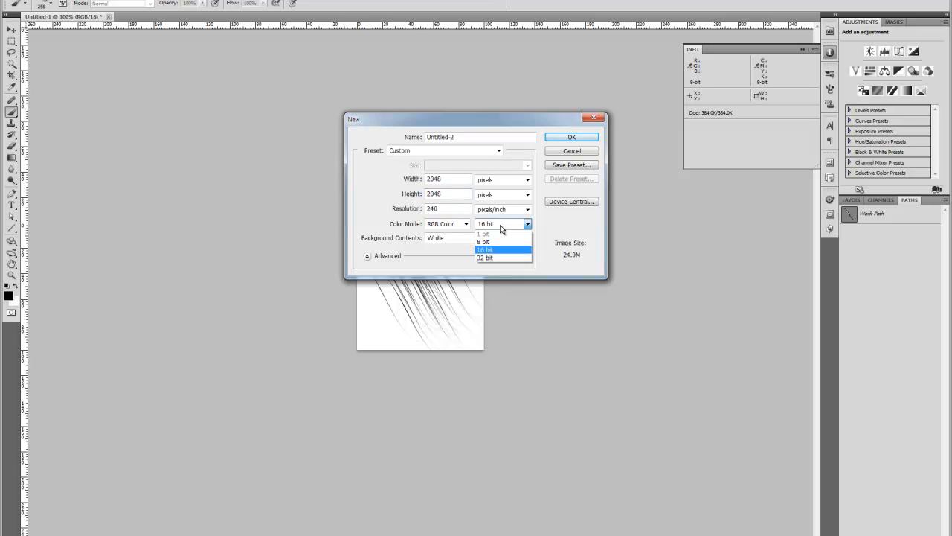
{"action": "left_click", "coordinate": [501, 259]}
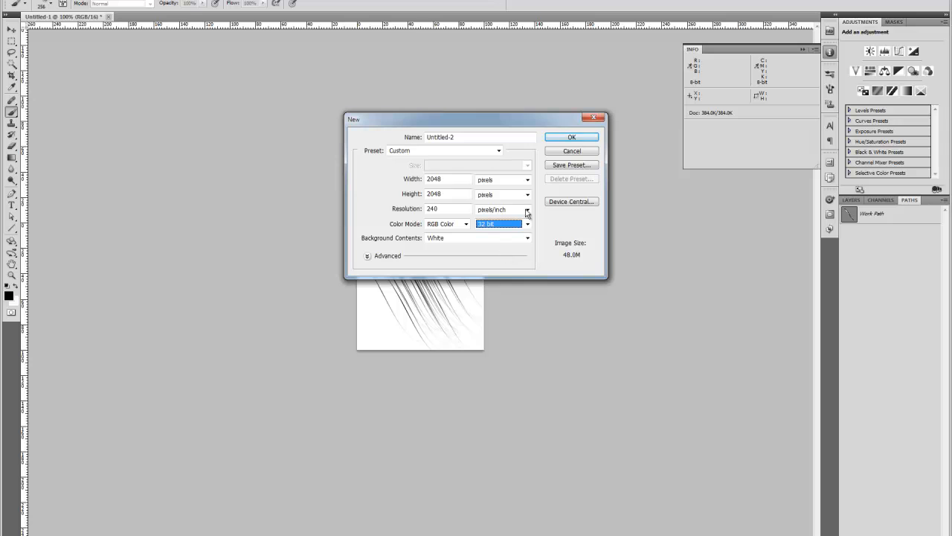
{"action": "left_click", "coordinate": [586, 138]}
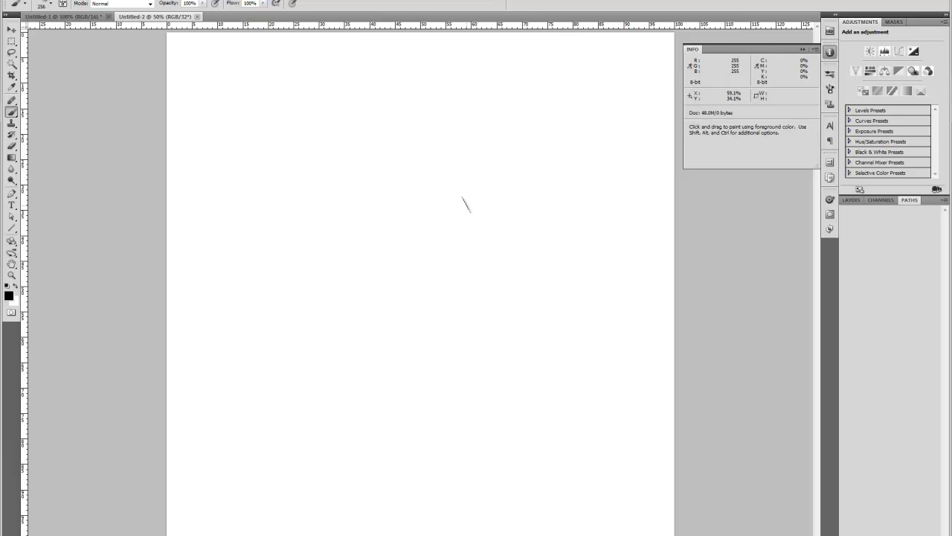
- Fill the entire new canvas with black and return to the Brush tool
{"action": "key", "text": "ctrl"}
{"action": "left_click", "coordinate": [46, 0]}
{"action": "left_click", "coordinate": [73, 130]}
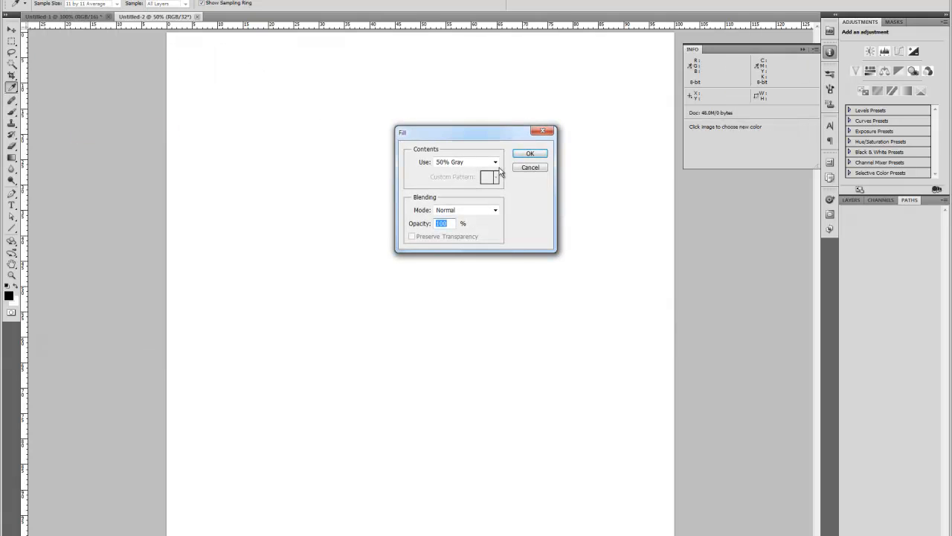
{"action": "left_click", "coordinate": [458, 163]}
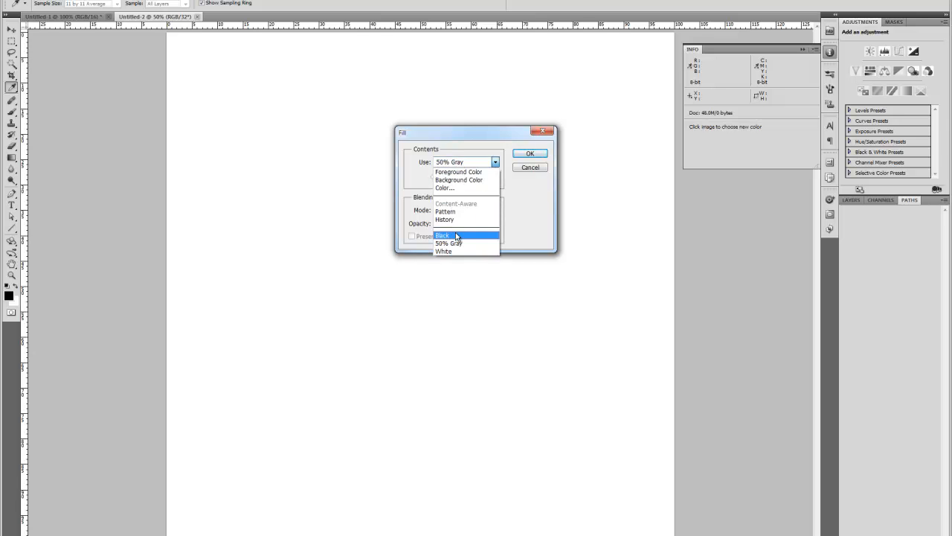
{"action": "left_click", "coordinate": [455, 233]}
{"action": "left_click", "coordinate": [525, 154]}
{"action": "key", "text": "b"}
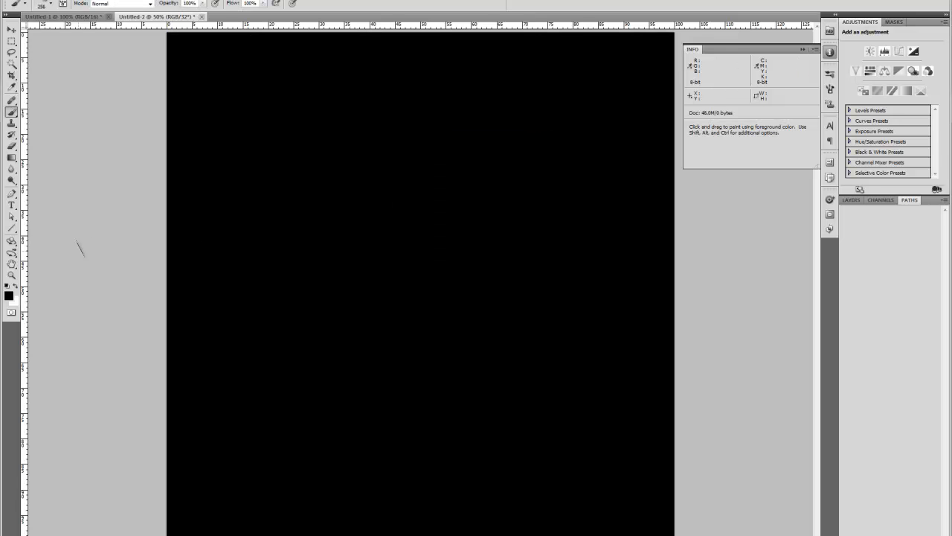
- Swap the foreground colour to white, paint a test stroke on the black canvas and undo it
{"action": "left_click", "coordinate": [14, 287]}
{"action": "mouse_move", "coordinate": [409, 260]}
{"action": "left_mouse_down"}
{"action": "mouse_move", "coordinate": [496, 194]}
{"action": "mouse_move", "coordinate": [529, 199]}
{"action": "mouse_move", "coordinate": [432, 346]}
{"action": "mouse_move", "coordinate": [361, 315]}
{"action": "mouse_move", "coordinate": [342, 253]}
{"action": "mouse_move", "coordinate": [424, 207]}
{"action": "mouse_move", "coordinate": [454, 165]}
{"action": "mouse_move", "coordinate": [383, 199]}
{"action": "mouse_move", "coordinate": [392, 238]}
{"action": "left_mouse_up"}
{"action": "key", "text": "ctrl+z"}
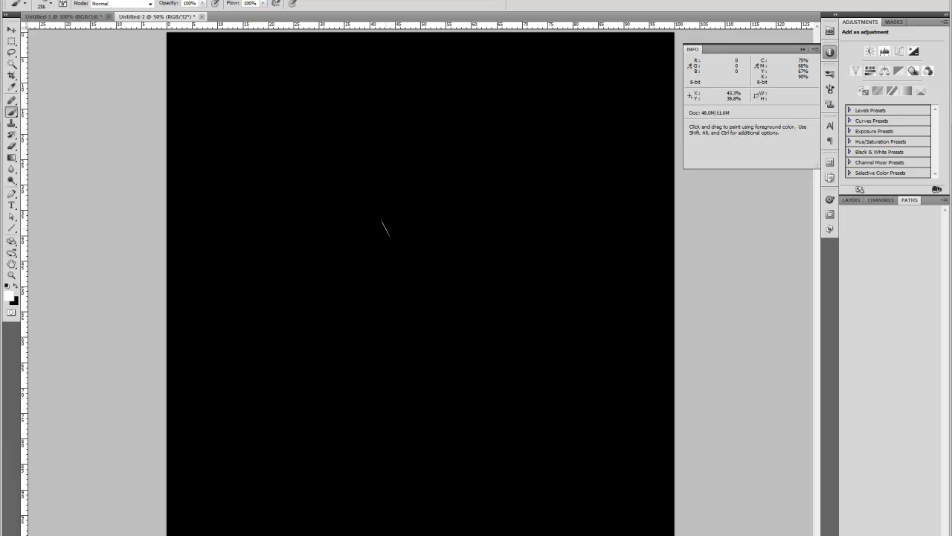
- Set the hair brush tip's spacing to 31%
{"action": "key", "text": "F8"}
{"action": "key", "text": "F8"}
{"action": "key", "text": "F5"}
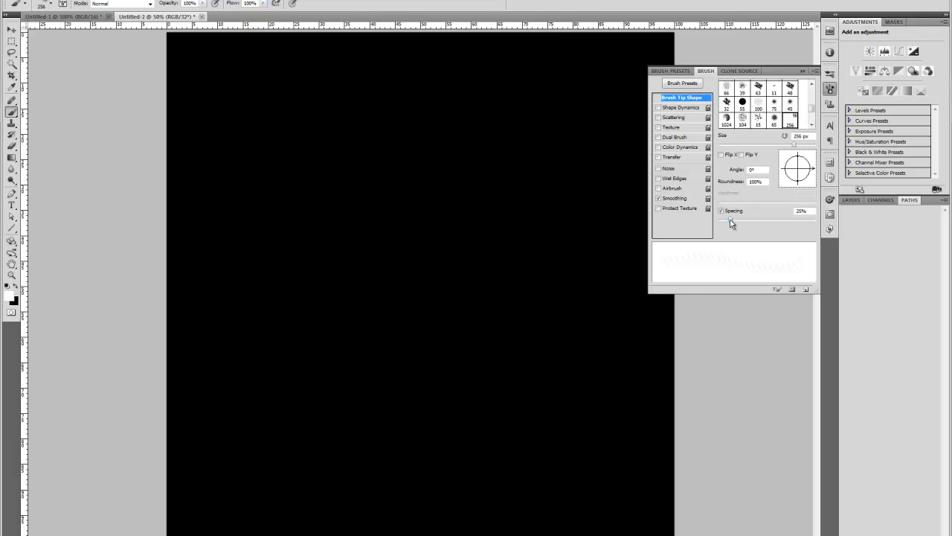
{"action": "left_click_drag", "start_coordinate": [738, 224], "coordinate": [733, 224]}
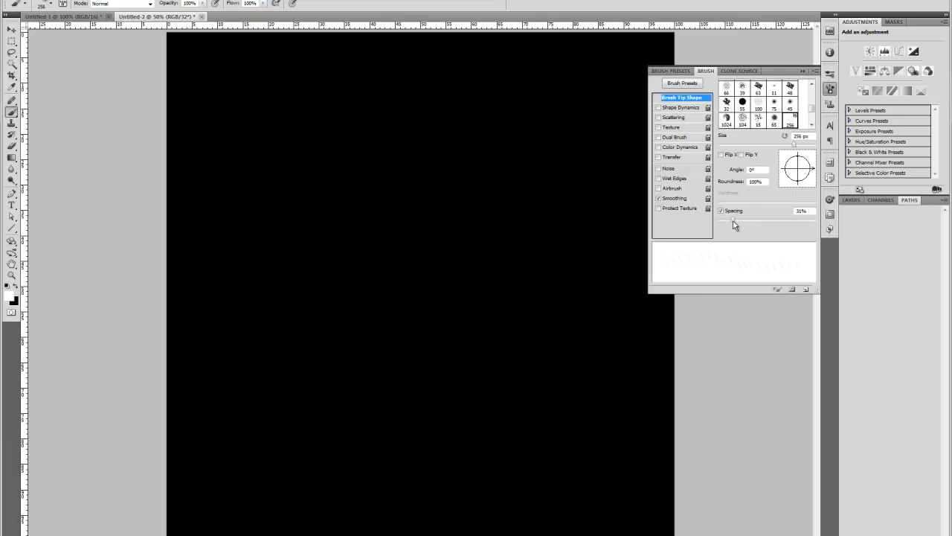
- Enable Shape Dynamics with size jitter 71%, minimum diameter 0%, angle jitter 100% and roundness jitter 100%, and lower the minimum roundness below 25%
{"action": "left_click", "coordinate": [677, 109]}
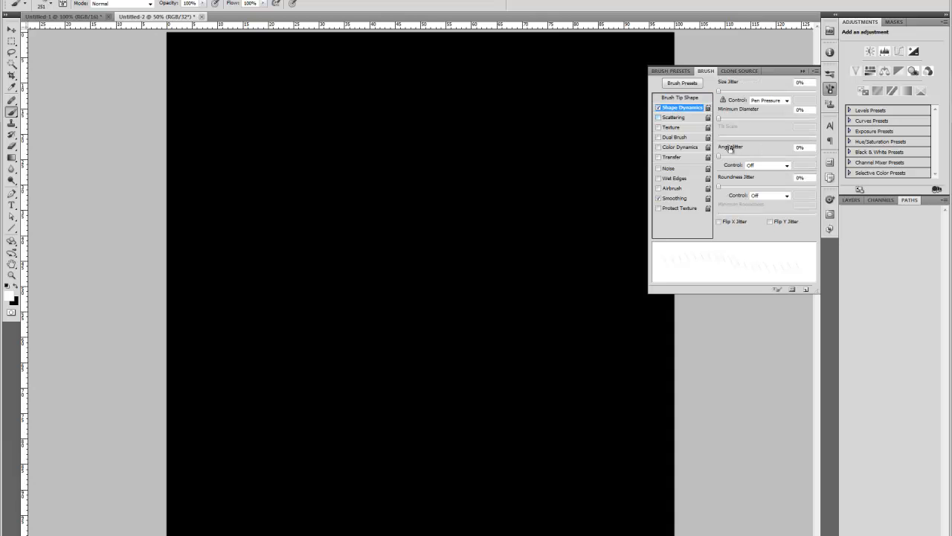
{"action": "left_click_drag", "start_coordinate": [718, 90], "coordinate": [786, 105]}
{"action": "left_click_drag", "start_coordinate": [784, 123], "coordinate": [717, 119]}
{"action": "left_click_drag", "start_coordinate": [720, 157], "coordinate": [837, 167]}
{"action": "left_click_drag", "start_coordinate": [721, 187], "coordinate": [820, 198]}
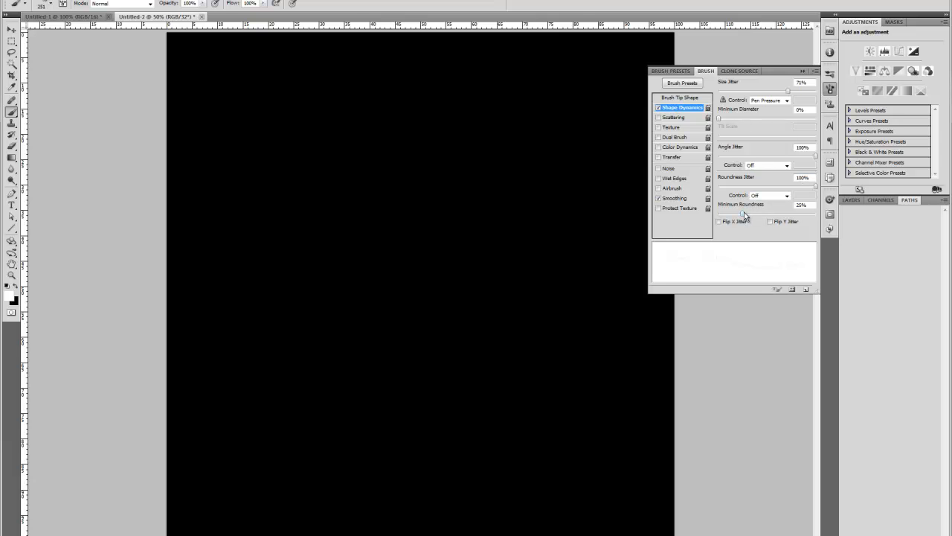
{"action": "mouse_move", "coordinate": [740, 214]}
{"action": "left_mouse_down"}
{"action": "mouse_move", "coordinate": [712, 214]}
{"action": "mouse_move", "coordinate": [741, 215]}
{"action": "mouse_move", "coordinate": [730, 215]}
{"action": "left_mouse_up"}
- Enable scattering on both axes at 398%, try a test stroke and undo it, and collapse the brush settings
{"action": "left_click", "coordinate": [673, 119]}
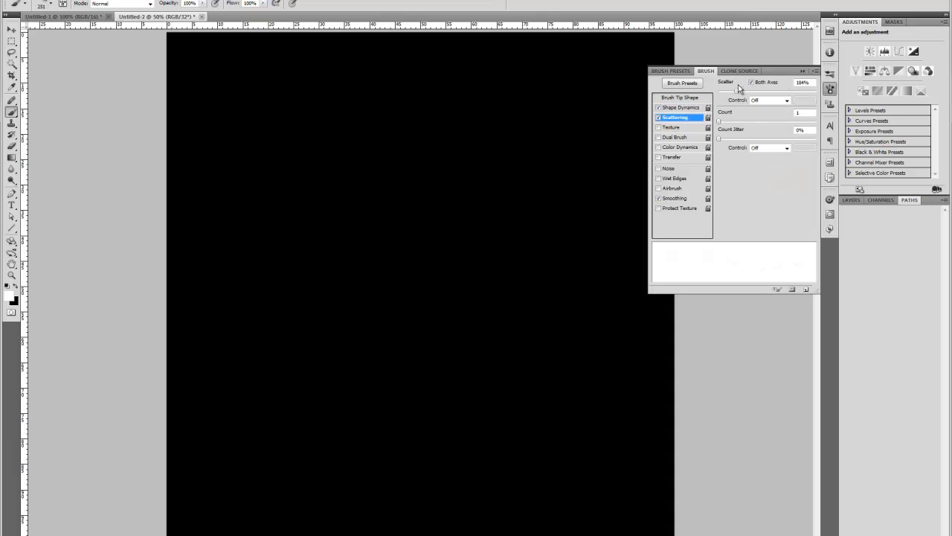
{"action": "left_click_drag", "start_coordinate": [738, 95], "coordinate": [757, 94]}
{"action": "mouse_move", "coordinate": [440, 194]}
{"action": "left_mouse_down"}
{"action": "mouse_move", "coordinate": [481, 212]}
{"action": "mouse_move", "coordinate": [464, 161]}
{"action": "mouse_move", "coordinate": [421, 235]}
{"action": "mouse_move", "coordinate": [359, 277]}
{"action": "mouse_move", "coordinate": [370, 222]}
{"action": "mouse_move", "coordinate": [436, 210]}
{"action": "mouse_move", "coordinate": [468, 270]}
{"action": "mouse_move", "coordinate": [506, 300]}
{"action": "mouse_move", "coordinate": [426, 330]}
{"action": "mouse_move", "coordinate": [384, 269]}
{"action": "mouse_move", "coordinate": [527, 271]}
{"action": "mouse_move", "coordinate": [474, 232]}
{"action": "mouse_move", "coordinate": [414, 315]}
{"action": "mouse_move", "coordinate": [394, 305]}
{"action": "left_mouse_up"}
{"action": "key", "text": "ctrl+z"}
{"action": "left_click", "coordinate": [816, 72]}
{"action": "left_click", "coordinate": [804, 72]}
{"action": "left_click", "coordinate": [804, 71]}
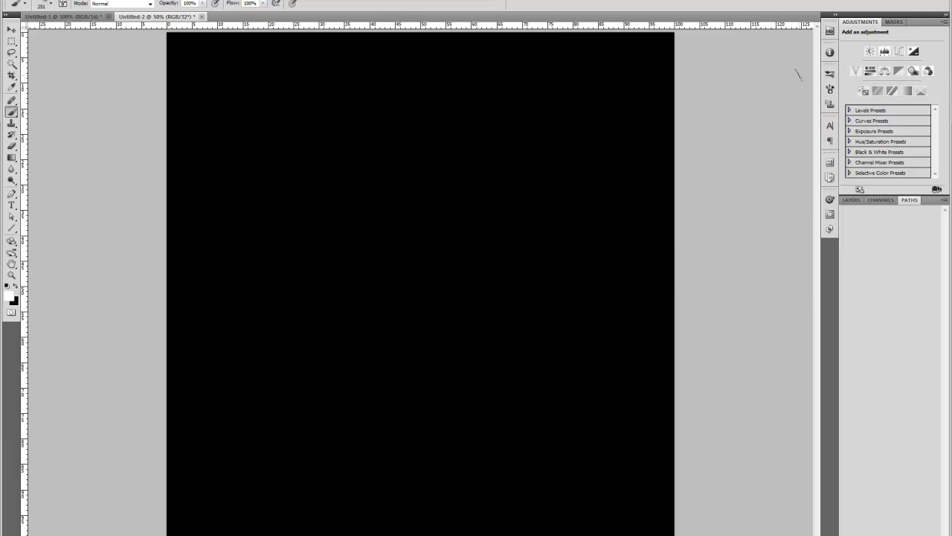
- Enlarge the brush to 700 px and paint scattered white hairs on a new layer above the background
{"action": "key", "text": "bracketright"}
{"action": "key", "text": "bracketright"}
{"action": "key", "text": "bracketright"}
{"action": "left_click", "coordinate": [850, 201]}
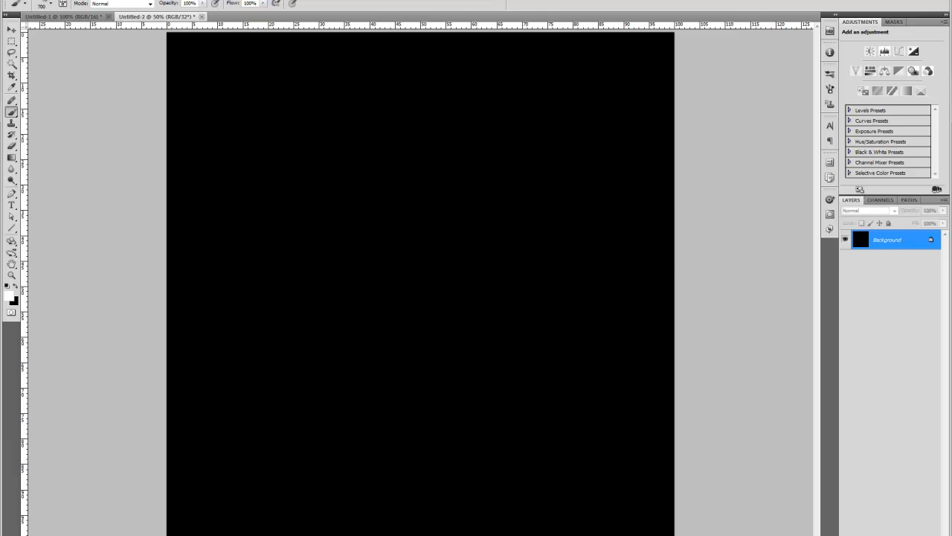
{"action": "left_click", "coordinate": [921, 527]}
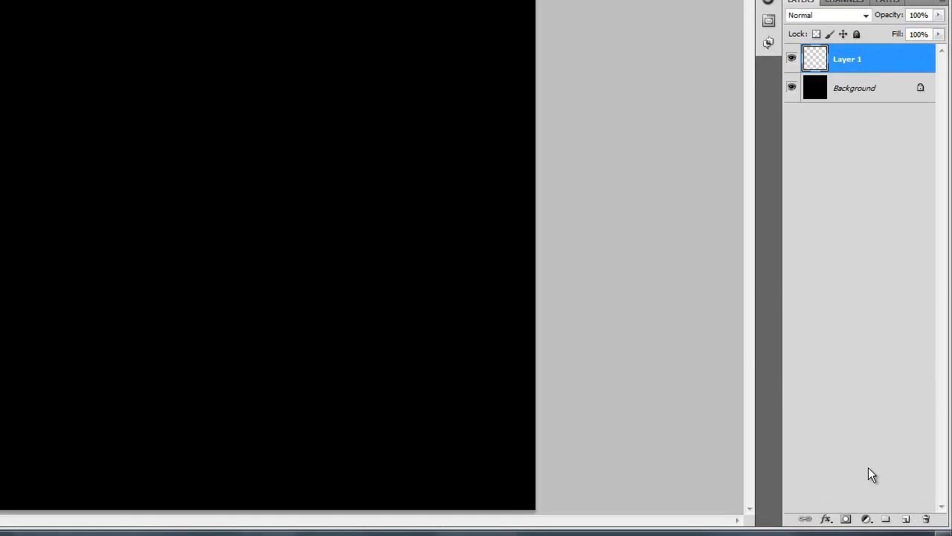
{"action": "mouse_move", "coordinate": [203, 278]}
{"action": "left_mouse_down"}
{"action": "mouse_move", "coordinate": [237, 386]}
{"action": "mouse_move", "coordinate": [188, 355]}
{"action": "mouse_move", "coordinate": [176, 326]}
{"action": "mouse_move", "coordinate": [165, 349]}
{"action": "mouse_move", "coordinate": [133, 290]}
{"action": "mouse_move", "coordinate": [121, 424]}
{"action": "mouse_move", "coordinate": [135, 249]}
{"action": "mouse_move", "coordinate": [165, 463]}
{"action": "mouse_move", "coordinate": [128, 240]}
{"action": "mouse_move", "coordinate": [179, 298]}
{"action": "mouse_move", "coordinate": [212, 243]}
{"action": "mouse_move", "coordinate": [152, 363]}
{"action": "mouse_move", "coordinate": [193, 263]}
{"action": "mouse_move", "coordinate": [118, 361]}
{"action": "left_mouse_up"}
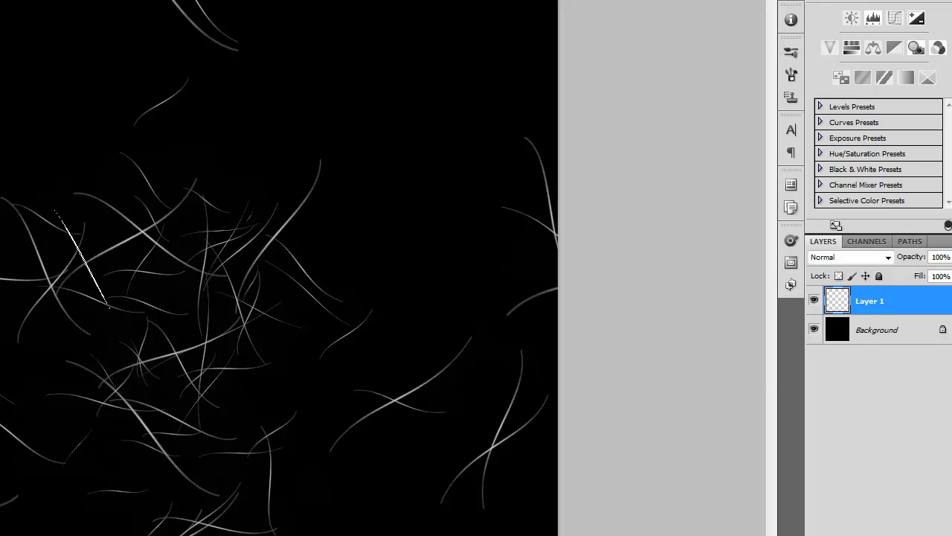
- Set the brush's scatter count to 16, paint a denser tangle of white hairs on Layer 1, and collapse the brush settings
{"action": "key", "text": "F5"}
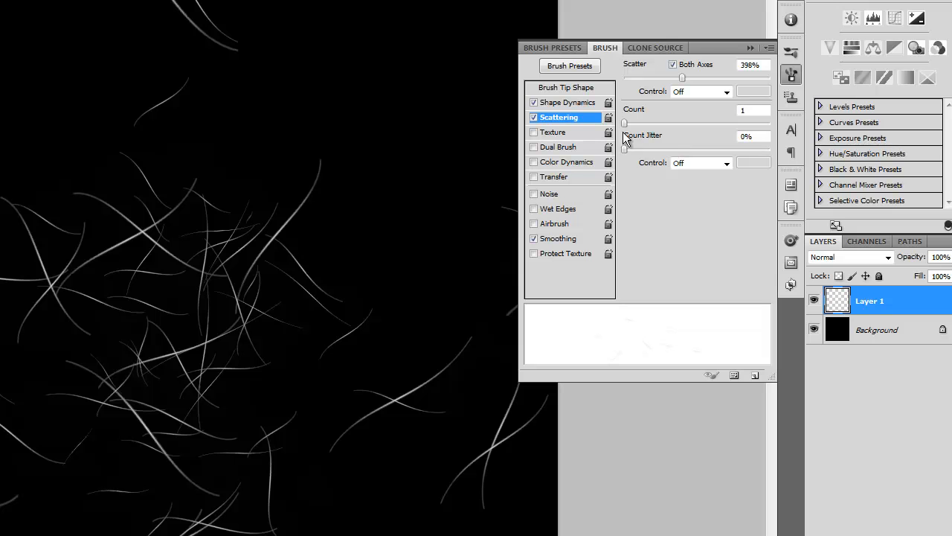
{"action": "mouse_move", "coordinate": [363, 208]}
{"action": "left_mouse_down"}
{"action": "mouse_move", "coordinate": [230, 365]}
{"action": "mouse_move", "coordinate": [108, 327]}
{"action": "mouse_move", "coordinate": [516, 99]}
{"action": "left_mouse_up"}
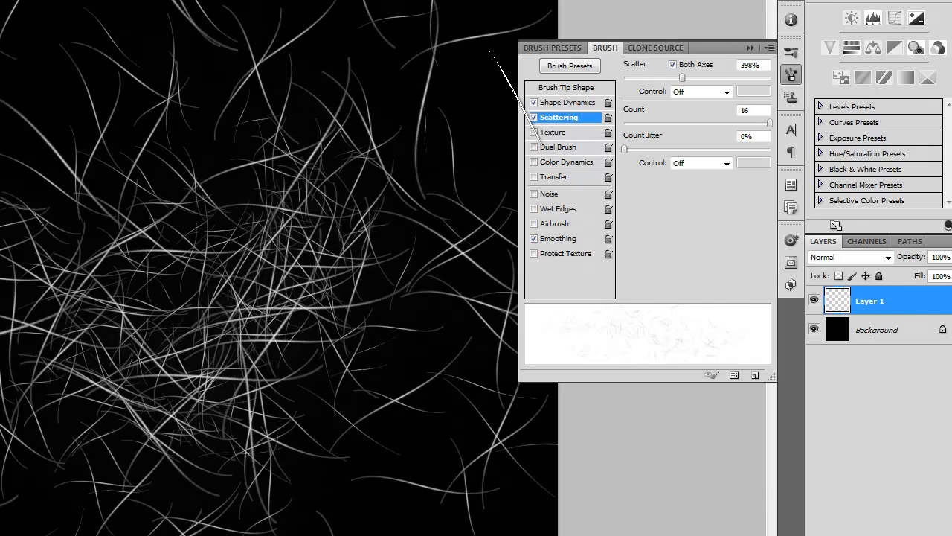
{"action": "left_click", "coordinate": [750, 48]}
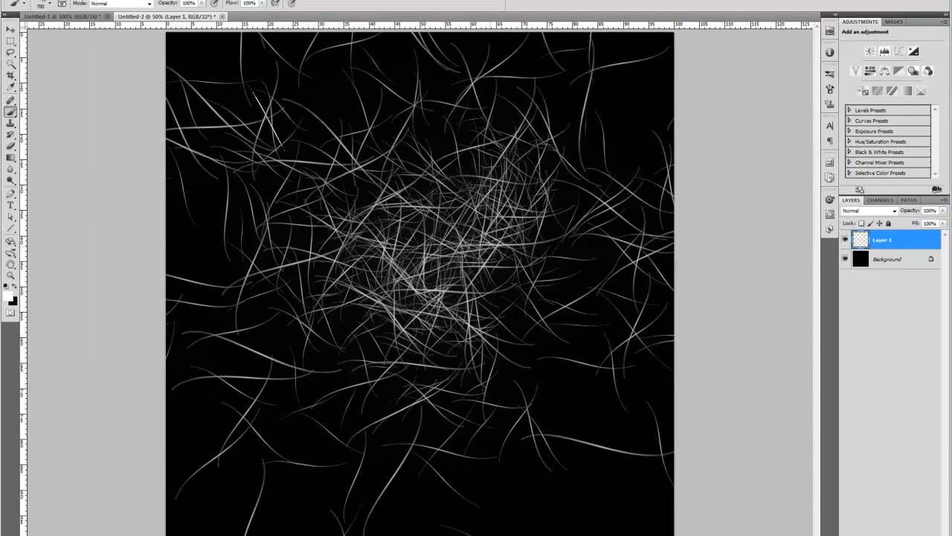
- Set the brush mode to Linear Dodge (Add) and paint overlapping white fibers across the whole canvas on Layer 1
{"action": "left_click", "coordinate": [149, 5]}
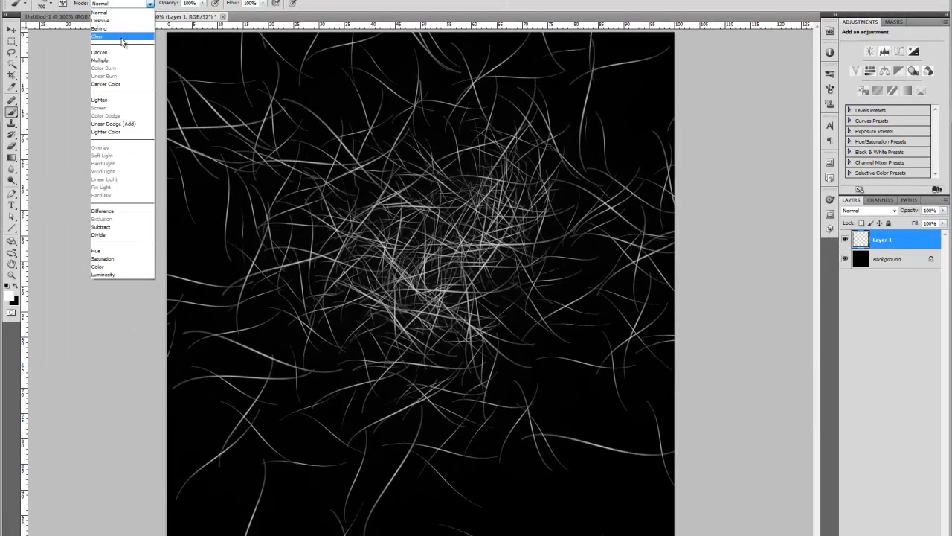
{"action": "left_click", "coordinate": [124, 124]}
{"action": "left_click_drag", "start_coordinate": [217, 137], "coordinate": [251, 197]}
{"action": "mouse_move", "coordinate": [429, 163]}
{"action": "left_mouse_down"}
{"action": "mouse_move", "coordinate": [406, 249]}
{"action": "mouse_move", "coordinate": [417, 223]}
{"action": "mouse_move", "coordinate": [419, 277]}
{"action": "mouse_move", "coordinate": [413, 261]}
{"action": "mouse_move", "coordinate": [447, 312]}
{"action": "mouse_move", "coordinate": [372, 335]}
{"action": "mouse_move", "coordinate": [312, 282]}
{"action": "mouse_move", "coordinate": [298, 335]}
{"action": "mouse_move", "coordinate": [357, 327]}
{"action": "mouse_move", "coordinate": [417, 283]}
{"action": "mouse_move", "coordinate": [335, 357]}
{"action": "mouse_move", "coordinate": [446, 238]}
{"action": "mouse_move", "coordinate": [350, 246]}
{"action": "mouse_move", "coordinate": [260, 387]}
{"action": "left_mouse_up"}
{"action": "mouse_move", "coordinate": [503, 258]}
{"action": "left_mouse_down"}
{"action": "mouse_move", "coordinate": [424, 312]}
{"action": "mouse_move", "coordinate": [387, 246]}
{"action": "mouse_move", "coordinate": [438, 320]}
{"action": "mouse_move", "coordinate": [350, 223]}
{"action": "mouse_move", "coordinate": [483, 313]}
{"action": "mouse_move", "coordinate": [447, 245]}
{"action": "mouse_move", "coordinate": [283, 387]}
{"action": "mouse_move", "coordinate": [454, 283]}
{"action": "mouse_move", "coordinate": [468, 320]}
{"action": "mouse_move", "coordinate": [484, 231]}
{"action": "mouse_move", "coordinate": [446, 283]}
{"action": "mouse_move", "coordinate": [462, 298]}
{"action": "mouse_move", "coordinate": [417, 260]}
{"action": "mouse_move", "coordinate": [230, 162]}
{"action": "mouse_move", "coordinate": [353, 240]}
{"action": "left_mouse_up"}
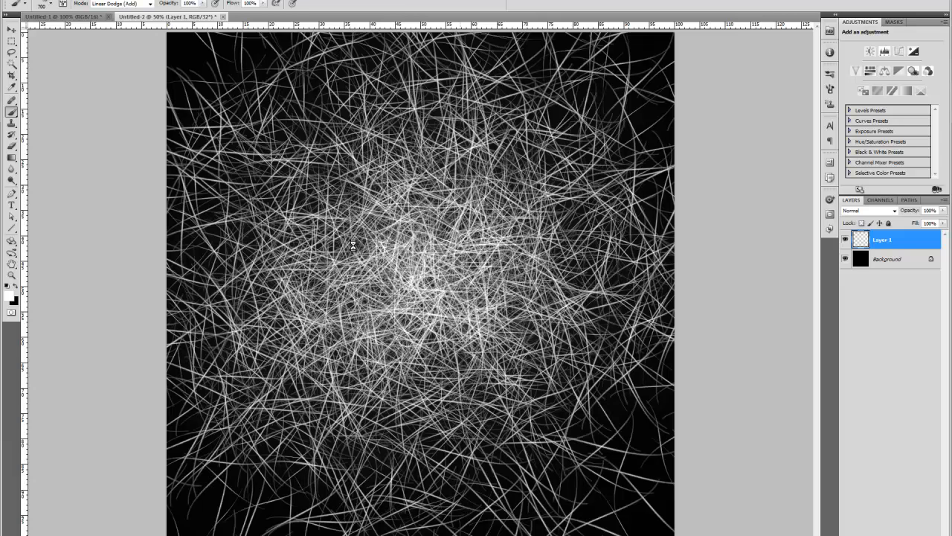
- Reduce the brush's scatter to 138% and its count to 12, and build up a dense mass of fibers around the canvas centre
{"action": "key", "text": "F5"}
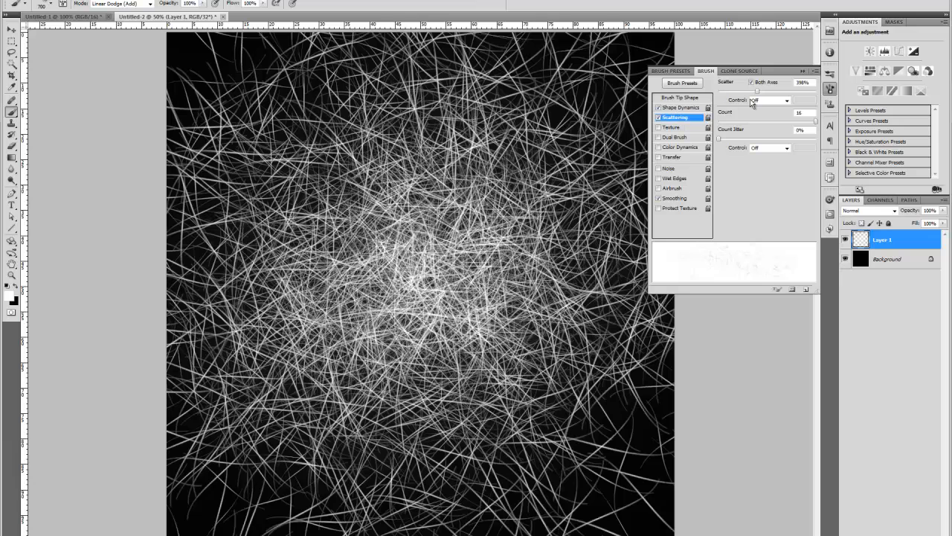
{"action": "left_click_drag", "start_coordinate": [756, 91], "coordinate": [729, 101]}
{"action": "left_click", "coordinate": [417, 279]}
{"action": "left_click", "coordinate": [409, 272]}
{"action": "left_click", "coordinate": [409, 272]}
{"action": "left_click", "coordinate": [398, 268]}
{"action": "left_click", "coordinate": [402, 275]}
{"action": "left_click", "coordinate": [413, 268]}
{"action": "left_click", "coordinate": [420, 276]}
{"action": "left_click", "coordinate": [406, 264]}
{"action": "left_click", "coordinate": [424, 272]}
{"action": "left_click", "coordinate": [424, 250]}
{"action": "left_click", "coordinate": [410, 279]}
{"action": "left_click", "coordinate": [406, 257]}
{"action": "left_click", "coordinate": [327, 260]}
{"action": "left_click", "coordinate": [364, 245]}
{"action": "left_click", "coordinate": [342, 242]}
{"action": "left_click", "coordinate": [353, 286]}
{"action": "left_click", "coordinate": [365, 335]}
{"action": "left_click", "coordinate": [416, 338]}
{"action": "left_click", "coordinate": [401, 320]}
{"action": "left_click", "coordinate": [387, 338]}
{"action": "mouse_move", "coordinate": [408, 336]}
{"action": "left_mouse_down"}
{"action": "mouse_move", "coordinate": [469, 273]}
{"action": "mouse_move", "coordinate": [377, 281]}
{"action": "mouse_move", "coordinate": [441, 314]}
{"action": "mouse_move", "coordinate": [432, 247]}
{"action": "mouse_move", "coordinate": [392, 302]}
{"action": "mouse_move", "coordinate": [489, 285]}
{"action": "mouse_move", "coordinate": [480, 341]}
{"action": "mouse_move", "coordinate": [414, 295]}
{"action": "mouse_move", "coordinate": [446, 231]}
{"action": "mouse_move", "coordinate": [506, 312]}
{"action": "mouse_move", "coordinate": [398, 365]}
{"action": "mouse_move", "coordinate": [327, 320]}
{"action": "mouse_move", "coordinate": [380, 230]}
{"action": "mouse_move", "coordinate": [450, 216]}
{"action": "mouse_move", "coordinate": [364, 223]}
{"action": "left_mouse_up"}
{"action": "mouse_move", "coordinate": [387, 320]}
{"action": "left_mouse_down"}
{"action": "mouse_move", "coordinate": [461, 268]}
{"action": "mouse_move", "coordinate": [372, 239]}
{"action": "mouse_move", "coordinate": [313, 335]}
{"action": "mouse_move", "coordinate": [372, 357]}
{"action": "mouse_move", "coordinate": [312, 261]}
{"action": "mouse_move", "coordinate": [320, 149]}
{"action": "mouse_move", "coordinate": [476, 127]}
{"action": "mouse_move", "coordinate": [625, 216]}
{"action": "left_mouse_up"}
{"action": "mouse_move", "coordinate": [558, 245]}
{"action": "left_mouse_down"}
{"action": "mouse_move", "coordinate": [561, 286]}
{"action": "mouse_move", "coordinate": [539, 335]}
{"action": "mouse_move", "coordinate": [484, 395]}
{"action": "mouse_move", "coordinate": [391, 410]}
{"action": "mouse_move", "coordinate": [350, 380]}
{"action": "mouse_move", "coordinate": [484, 357]}
{"action": "left_mouse_up"}
{"action": "mouse_move", "coordinate": [357, 350]}
{"action": "left_mouse_down"}
{"action": "mouse_move", "coordinate": [290, 313]}
{"action": "mouse_move", "coordinate": [380, 193]}
{"action": "mouse_move", "coordinate": [342, 224]}
{"action": "mouse_move", "coordinate": [417, 148]}
{"action": "mouse_move", "coordinate": [342, 223]}
{"action": "mouse_move", "coordinate": [350, 208]}
{"action": "mouse_move", "coordinate": [306, 320]}
{"action": "mouse_move", "coordinate": [417, 372]}
{"action": "mouse_move", "coordinate": [461, 283]}
{"action": "mouse_move", "coordinate": [420, 254]}
{"action": "mouse_move", "coordinate": [476, 283]}
{"action": "mouse_move", "coordinate": [587, 268]}
{"action": "mouse_move", "coordinate": [520, 320]}
{"action": "mouse_move", "coordinate": [334, 148]}
{"action": "mouse_move", "coordinate": [439, 164]}
{"action": "mouse_move", "coordinate": [350, 167]}
{"action": "mouse_move", "coordinate": [409, 164]}
{"action": "mouse_move", "coordinate": [483, 186]}
{"action": "mouse_move", "coordinate": [428, 204]}
{"action": "mouse_move", "coordinate": [394, 238]}
{"action": "left_mouse_up"}
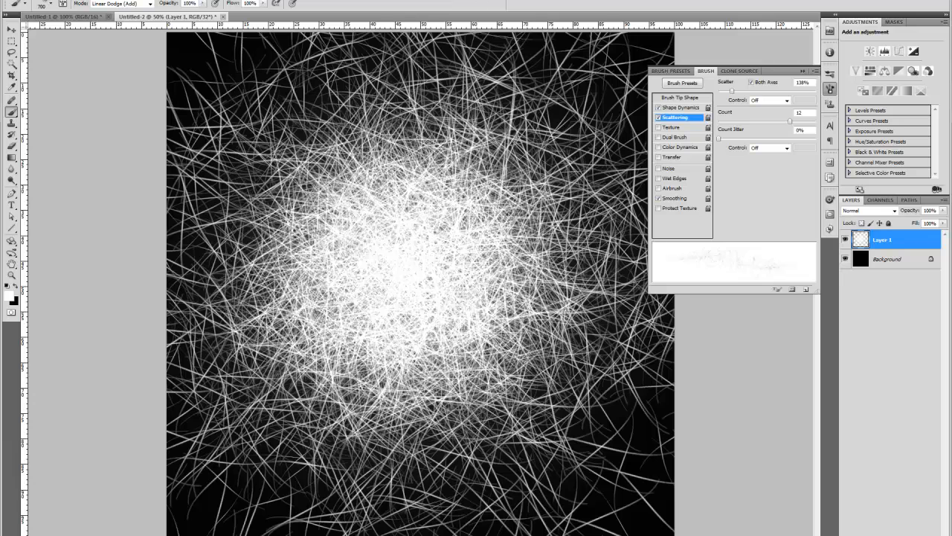
- Add an Exposure adjustment layer above Layer 1 with the exposure at -1.50
{"action": "left_click", "coordinate": [893, 535]}
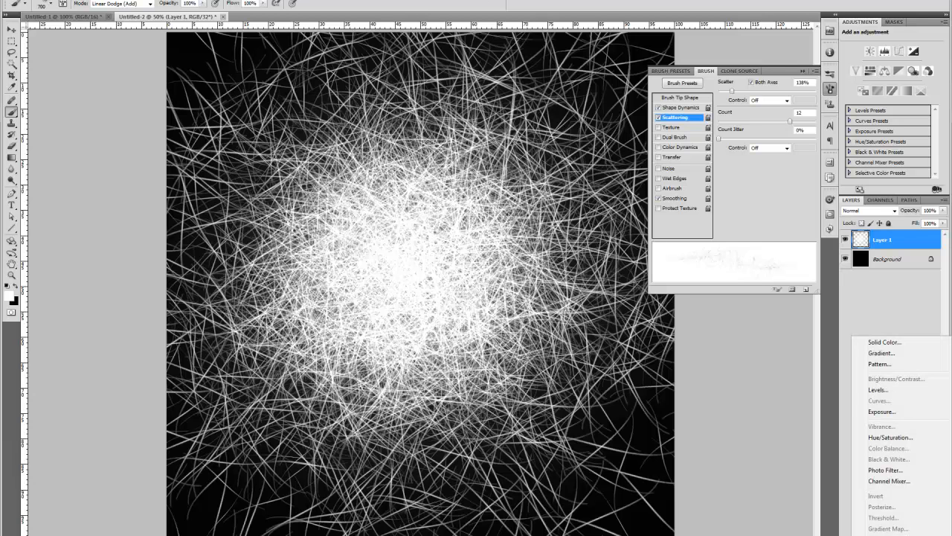
{"action": "left_click", "coordinate": [882, 412]}
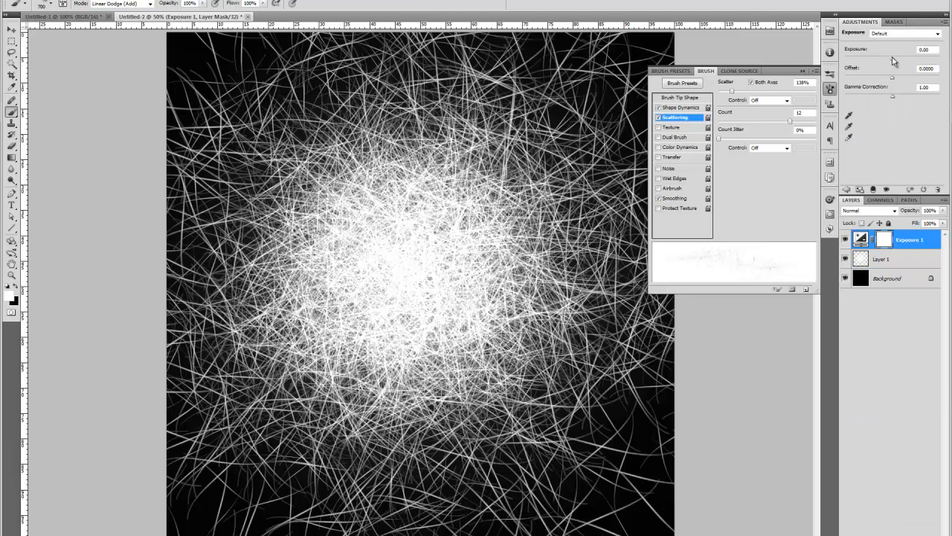
{"action": "mouse_move", "coordinate": [893, 59]}
{"action": "left_mouse_down"}
{"action": "mouse_move", "coordinate": [879, 63]}
{"action": "mouse_move", "coordinate": [900, 64]}
{"action": "mouse_move", "coordinate": [882, 67]}
{"action": "left_mouse_up"}
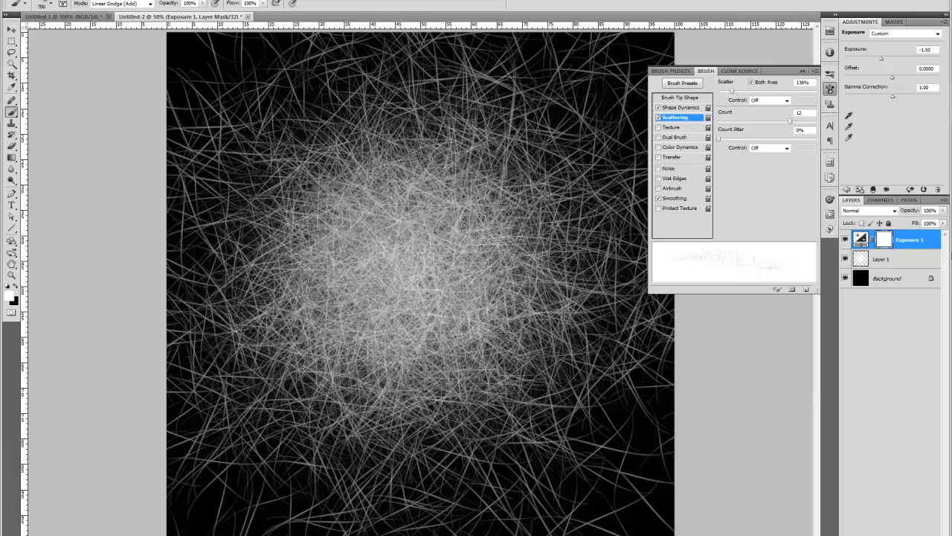
- Hide the Exposure adjustment layer and paint more fibers over the middle of the canvas on Layer 1
{"action": "left_click", "coordinate": [845, 240]}
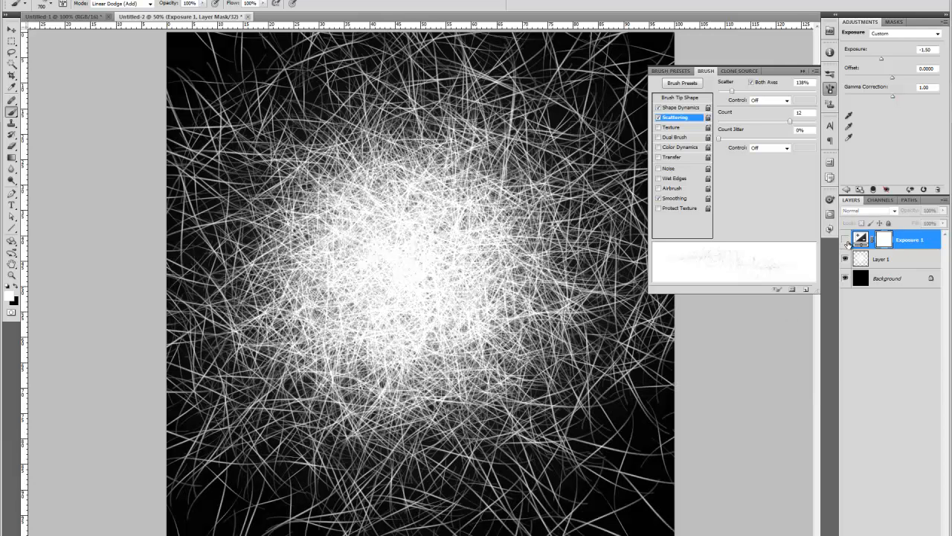
{"action": "left_click", "coordinate": [887, 260]}
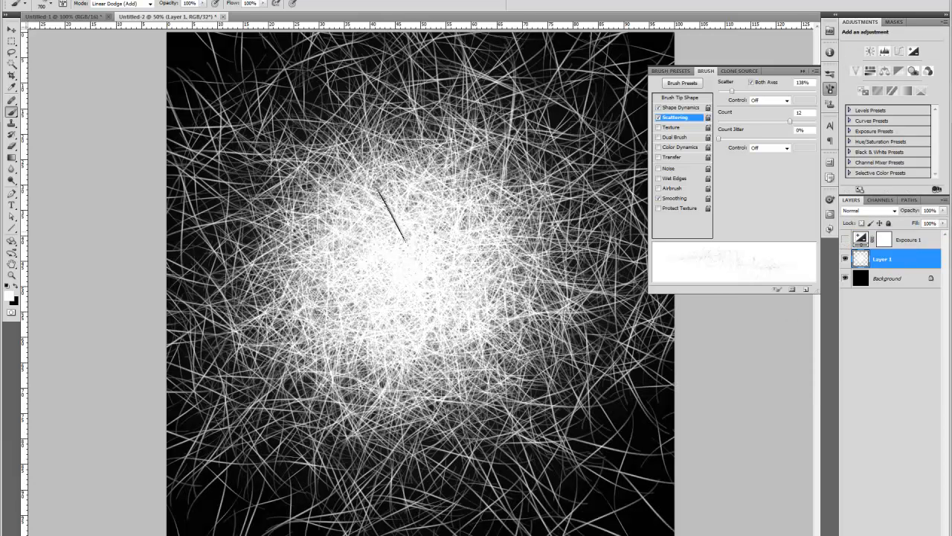
{"action": "mouse_move", "coordinate": [298, 262]}
{"action": "left_mouse_down"}
{"action": "mouse_move", "coordinate": [290, 246]}
{"action": "mouse_move", "coordinate": [350, 167]}
{"action": "mouse_move", "coordinate": [313, 172]}
{"action": "mouse_move", "coordinate": [402, 126]}
{"action": "mouse_move", "coordinate": [465, 138]}
{"action": "mouse_move", "coordinate": [554, 257]}
{"action": "mouse_move", "coordinate": [529, 417]}
{"action": "mouse_move", "coordinate": [416, 472]}
{"action": "mouse_move", "coordinate": [480, 455]}
{"action": "mouse_move", "coordinate": [443, 458]}
{"action": "mouse_move", "coordinate": [458, 465]}
{"action": "mouse_move", "coordinate": [439, 455]}
{"action": "mouse_move", "coordinate": [457, 428]}
{"action": "mouse_move", "coordinate": [431, 439]}
{"action": "mouse_move", "coordinate": [380, 437]}
{"action": "mouse_move", "coordinate": [335, 417]}
{"action": "mouse_move", "coordinate": [372, 447]}
{"action": "mouse_move", "coordinate": [313, 431]}
{"action": "mouse_move", "coordinate": [350, 462]}
{"action": "mouse_move", "coordinate": [312, 417]}
{"action": "mouse_move", "coordinate": [298, 372]}
{"action": "mouse_move", "coordinate": [283, 416]}
{"action": "mouse_move", "coordinate": [297, 461]}
{"action": "mouse_move", "coordinate": [320, 417]}
{"action": "mouse_move", "coordinate": [350, 439]}
{"action": "mouse_move", "coordinate": [334, 387]}
{"action": "mouse_move", "coordinate": [283, 372]}
{"action": "mouse_move", "coordinate": [461, 417]}
{"action": "mouse_move", "coordinate": [506, 446]}
{"action": "mouse_move", "coordinate": [484, 402]}
{"action": "mouse_move", "coordinate": [536, 372]}
{"action": "mouse_move", "coordinate": [514, 416]}
{"action": "mouse_move", "coordinate": [566, 357]}
{"action": "mouse_move", "coordinate": [536, 372]}
{"action": "mouse_move", "coordinate": [550, 394]}
{"action": "mouse_move", "coordinate": [524, 476]}
{"action": "mouse_move", "coordinate": [536, 387]}
{"action": "mouse_move", "coordinate": [551, 416]}
{"action": "mouse_move", "coordinate": [521, 379]}
{"action": "mouse_move", "coordinate": [446, 343]}
{"action": "mouse_move", "coordinate": [529, 328]}
{"action": "mouse_move", "coordinate": [595, 268]}
{"action": "left_mouse_up"}
{"action": "mouse_move", "coordinate": [513, 242]}
{"action": "left_mouse_down"}
{"action": "mouse_move", "coordinate": [492, 257]}
{"action": "mouse_move", "coordinate": [468, 204]}
{"action": "left_mouse_up"}
{"action": "mouse_move", "coordinate": [461, 171]}
{"action": "left_mouse_down"}
{"action": "mouse_move", "coordinate": [328, 89]}
{"action": "mouse_move", "coordinate": [298, 171]}
{"action": "mouse_move", "coordinate": [268, 216]}
{"action": "mouse_move", "coordinate": [413, 281]}
{"action": "left_mouse_up"}
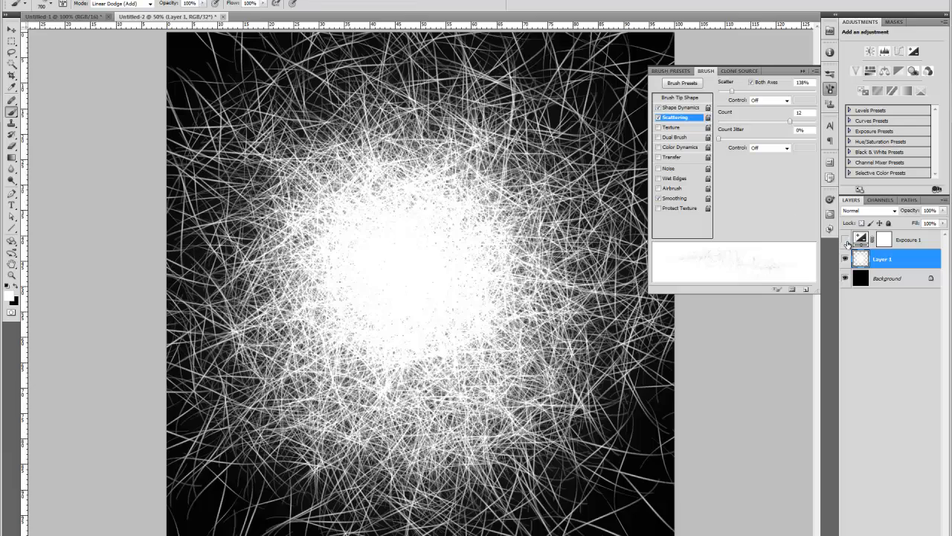
- Show the Exposure adjustment layer again and lower its exposure to -3.46
{"action": "left_click", "coordinate": [845, 240]}
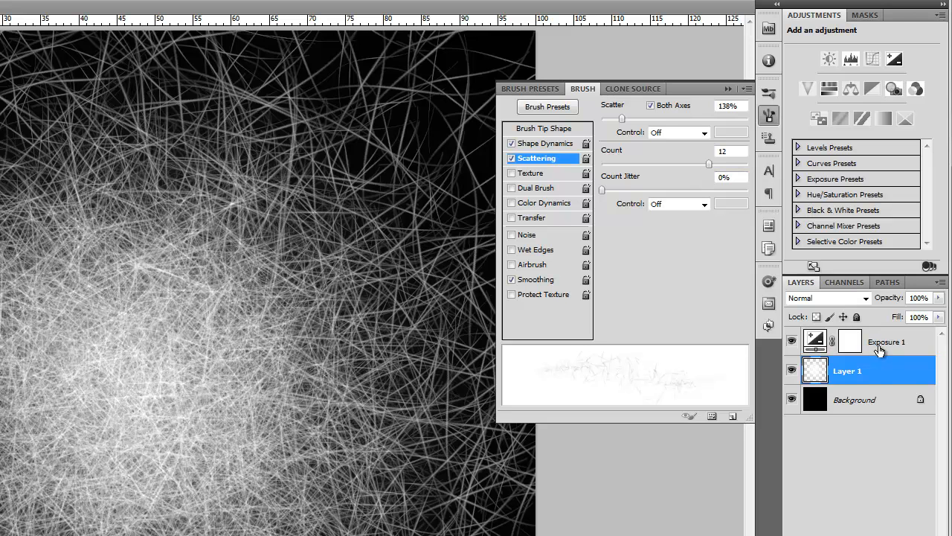
{"action": "left_click", "coordinate": [879, 348]}
{"action": "left_click_drag", "start_coordinate": [843, 71], "coordinate": [819, 84]}
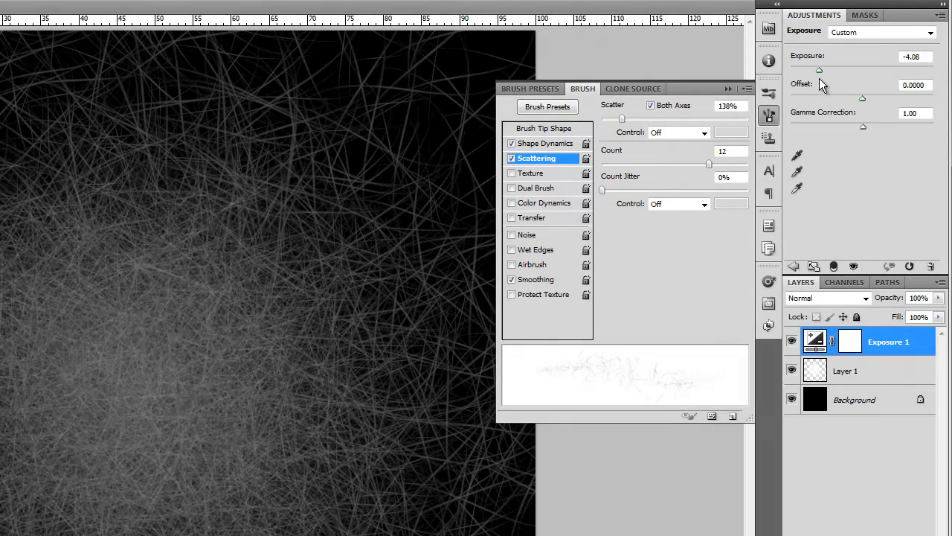
{"action": "left_click_drag", "start_coordinate": [818, 81], "coordinate": [824, 82]}
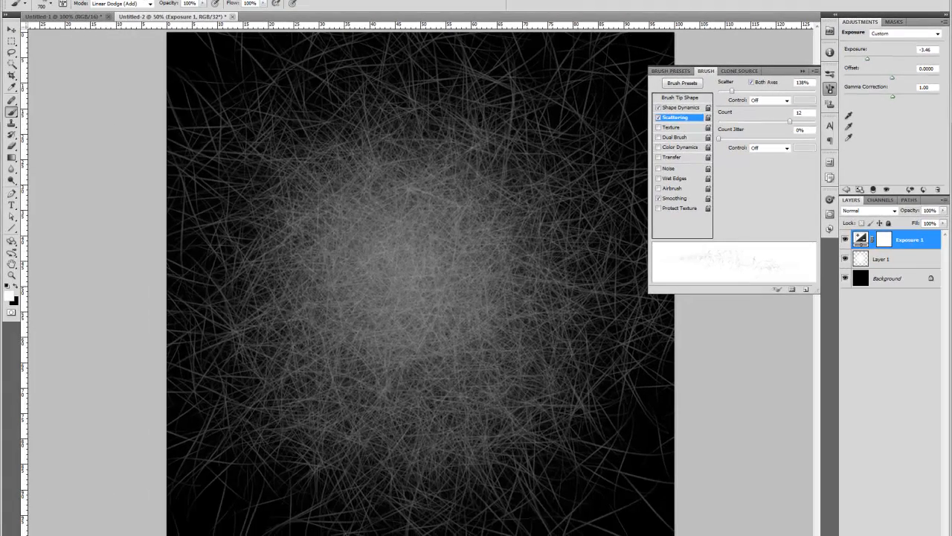
- Flatten the image and add a new empty layer above the background
{"action": "left_click", "coordinate": [96, 0]}
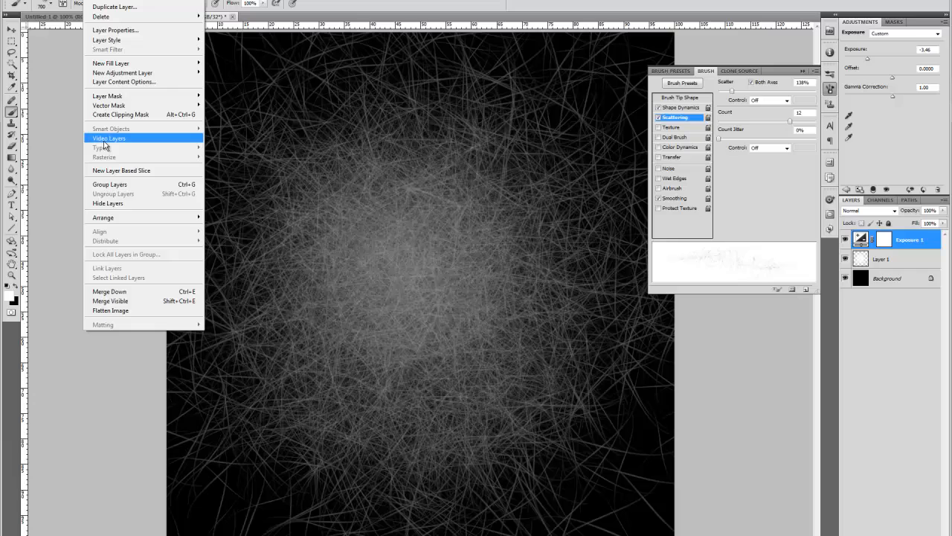
{"action": "left_click", "coordinate": [112, 308]}
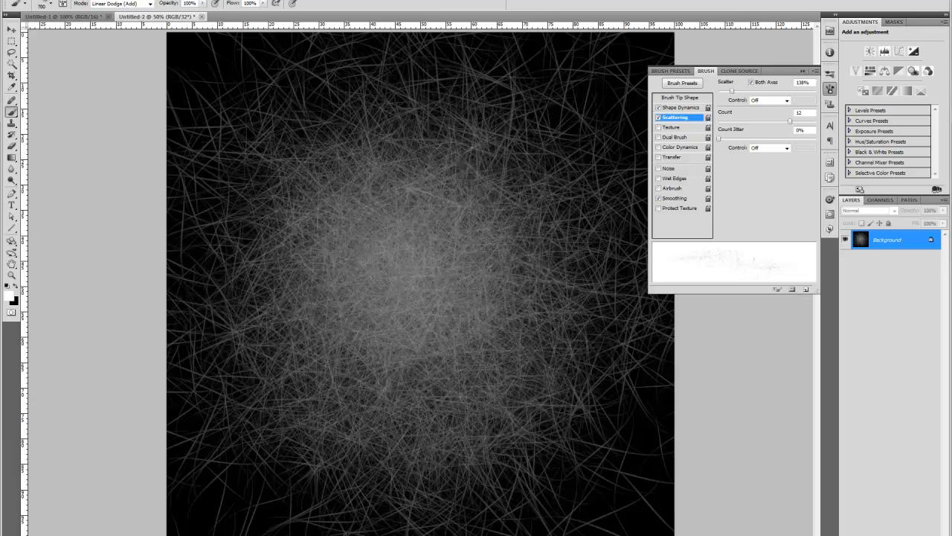
{"action": "key", "text": "ctrl+shift+alt+n"}
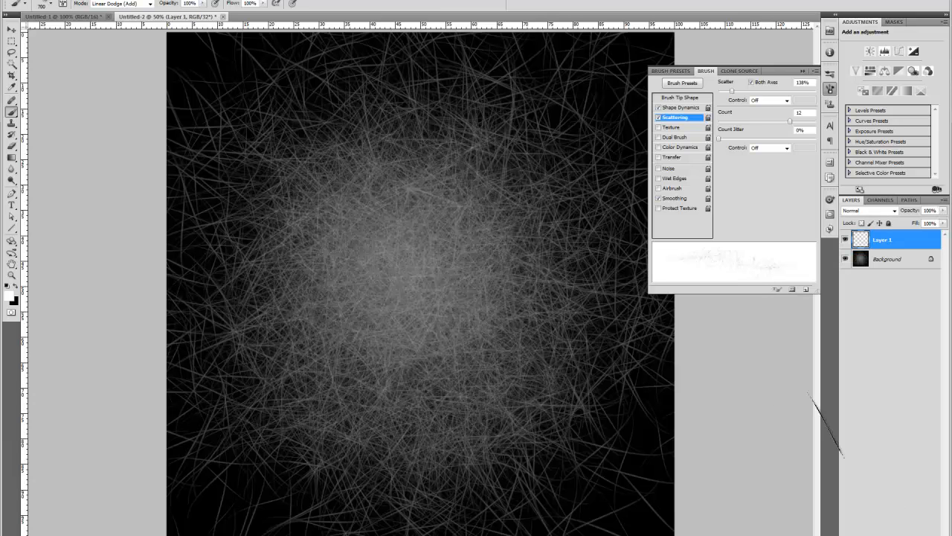
- Set the new layer's blend mode to Linear Dodge (Add) and paint a broad, dense mass of white fibers on it
{"action": "mouse_move", "coordinate": [417, 255]}
{"action": "left_mouse_down"}
{"action": "mouse_move", "coordinate": [407, 254]}
{"action": "mouse_move", "coordinate": [401, 296]}
{"action": "mouse_move", "coordinate": [399, 285]}
{"action": "left_mouse_up"}
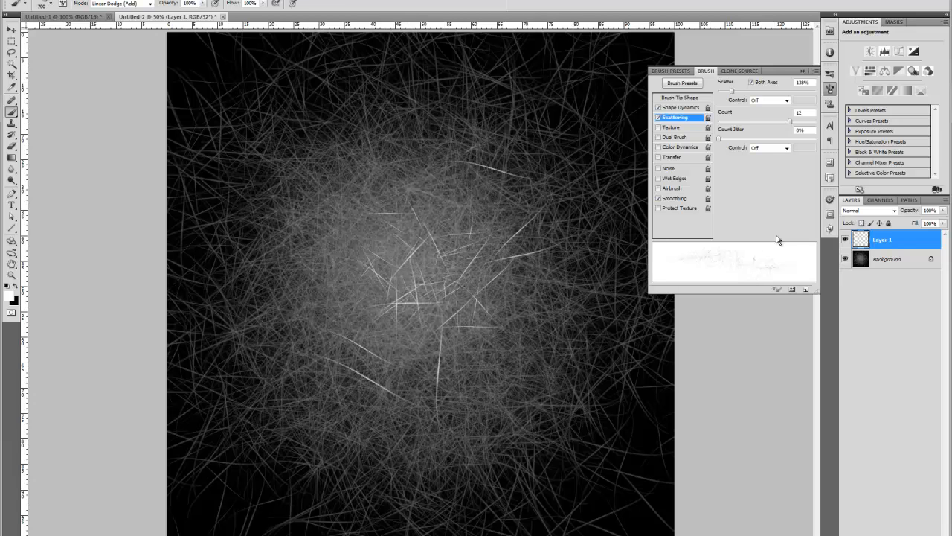
{"action": "left_click", "coordinate": [876, 208]}
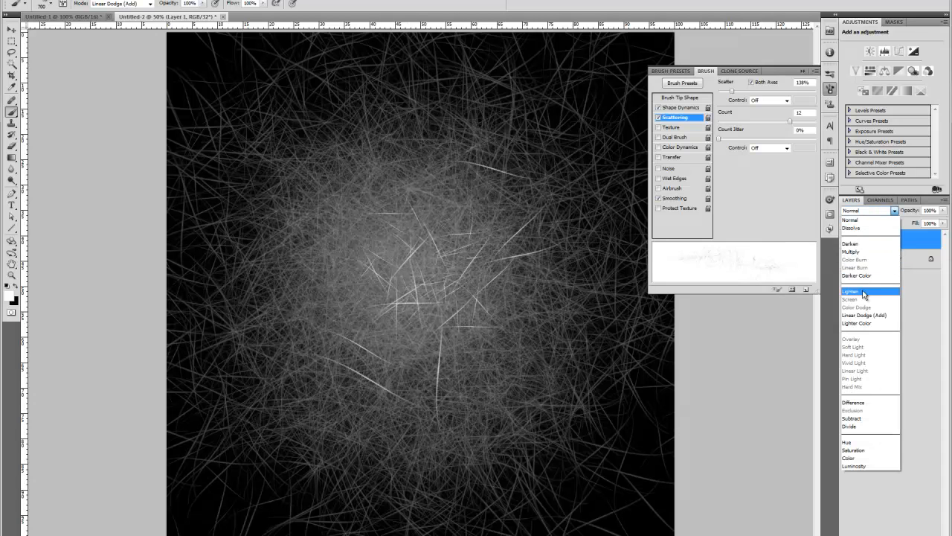
{"action": "left_click", "coordinate": [861, 315]}
{"action": "mouse_move", "coordinate": [450, 275]}
{"action": "left_mouse_down"}
{"action": "mouse_move", "coordinate": [349, 290]}
{"action": "mouse_move", "coordinate": [372, 335]}
{"action": "mouse_move", "coordinate": [349, 223]}
{"action": "mouse_move", "coordinate": [334, 344]}
{"action": "mouse_move", "coordinate": [297, 320]}
{"action": "mouse_move", "coordinate": [454, 224]}
{"action": "mouse_move", "coordinate": [447, 298]}
{"action": "mouse_move", "coordinate": [461, 372]}
{"action": "mouse_move", "coordinate": [432, 297]}
{"action": "mouse_move", "coordinate": [476, 186]}
{"action": "mouse_move", "coordinate": [446, 223]}
{"action": "mouse_move", "coordinate": [312, 253]}
{"action": "mouse_move", "coordinate": [342, 223]}
{"action": "mouse_move", "coordinate": [331, 291]}
{"action": "mouse_move", "coordinate": [298, 246]}
{"action": "mouse_move", "coordinate": [416, 112]}
{"action": "mouse_move", "coordinate": [416, 223]}
{"action": "mouse_move", "coordinate": [446, 417]}
{"action": "mouse_move", "coordinate": [416, 447]}
{"action": "mouse_move", "coordinate": [558, 327]}
{"action": "mouse_move", "coordinate": [580, 193]}
{"action": "mouse_move", "coordinate": [521, 297]}
{"action": "mouse_move", "coordinate": [595, 312]}
{"action": "mouse_move", "coordinate": [484, 193]}
{"action": "mouse_move", "coordinate": [521, 119]}
{"action": "mouse_move", "coordinate": [446, 283]}
{"action": "mouse_move", "coordinate": [357, 224]}
{"action": "mouse_move", "coordinate": [297, 268]}
{"action": "mouse_move", "coordinate": [357, 446]}
{"action": "mouse_move", "coordinate": [424, 386]}
{"action": "mouse_move", "coordinate": [461, 223]}
{"action": "mouse_move", "coordinate": [521, 313]}
{"action": "mouse_move", "coordinate": [483, 364]}
{"action": "mouse_move", "coordinate": [447, 335]}
{"action": "mouse_move", "coordinate": [319, 298]}
{"action": "mouse_move", "coordinate": [365, 223]}
{"action": "mouse_move", "coordinate": [447, 149]}
{"action": "mouse_move", "coordinate": [372, 112]}
{"action": "mouse_move", "coordinate": [357, 149]}
{"action": "mouse_move", "coordinate": [417, 193]}
{"action": "mouse_move", "coordinate": [275, 186]}
{"action": "mouse_move", "coordinate": [268, 298]}
{"action": "mouse_move", "coordinate": [372, 387]}
{"action": "mouse_move", "coordinate": [417, 357]}
{"action": "mouse_move", "coordinate": [424, 313]}
{"action": "mouse_move", "coordinate": [409, 275]}
{"action": "mouse_move", "coordinate": [387, 275]}
{"action": "mouse_move", "coordinate": [372, 209]}
{"action": "mouse_move", "coordinate": [387, 216]}
{"action": "mouse_move", "coordinate": [327, 372]}
{"action": "mouse_move", "coordinate": [416, 372]}
{"action": "mouse_move", "coordinate": [536, 342]}
{"action": "mouse_move", "coordinate": [521, 320]}
{"action": "mouse_move", "coordinate": [528, 194]}
{"action": "mouse_move", "coordinate": [536, 208]}
{"action": "mouse_move", "coordinate": [521, 119]}
{"action": "mouse_move", "coordinate": [551, 186]}
{"action": "mouse_move", "coordinate": [461, 104]}
{"action": "mouse_move", "coordinate": [358, 119]}
{"action": "mouse_move", "coordinate": [312, 137]}
{"action": "mouse_move", "coordinate": [349, 115]}
{"action": "mouse_move", "coordinate": [372, 119]}
{"action": "mouse_move", "coordinate": [223, 261]}
{"action": "mouse_move", "coordinate": [298, 357]}
{"action": "mouse_move", "coordinate": [342, 462]}
{"action": "mouse_move", "coordinate": [566, 402]}
{"action": "mouse_move", "coordinate": [447, 432]}
{"action": "left_mouse_up"}
{"action": "mouse_move", "coordinate": [476, 379]}
{"action": "left_mouse_down"}
{"action": "mouse_move", "coordinate": [439, 335]}
{"action": "mouse_move", "coordinate": [476, 294]}
{"action": "mouse_move", "coordinate": [514, 319]}
{"action": "mouse_move", "coordinate": [521, 305]}
{"action": "left_mouse_up"}
{"action": "mouse_move", "coordinate": [501, 241]}
{"action": "left_mouse_down"}
{"action": "mouse_move", "coordinate": [440, 339]}
{"action": "mouse_move", "coordinate": [458, 257]}
{"action": "mouse_move", "coordinate": [326, 284]}
{"action": "mouse_move", "coordinate": [483, 245]}
{"action": "mouse_move", "coordinate": [439, 178]}
{"action": "mouse_move", "coordinate": [474, 260]}
{"action": "left_mouse_up"}
{"action": "mouse_move", "coordinate": [460, 375]}
{"action": "left_mouse_down"}
{"action": "mouse_move", "coordinate": [369, 376]}
{"action": "mouse_move", "coordinate": [443, 343]}
{"action": "mouse_move", "coordinate": [366, 284]}
{"action": "left_mouse_up"}
{"action": "mouse_move", "coordinate": [353, 320]}
{"action": "left_mouse_down"}
{"action": "mouse_move", "coordinate": [325, 247]}
{"action": "mouse_move", "coordinate": [376, 190]}
{"action": "mouse_move", "coordinate": [465, 160]}
{"action": "mouse_move", "coordinate": [500, 201]}
{"action": "mouse_move", "coordinate": [491, 223]}
{"action": "mouse_move", "coordinate": [454, 190]}
{"action": "mouse_move", "coordinate": [513, 186]}
{"action": "mouse_move", "coordinate": [618, 365]}
{"action": "left_mouse_up"}
{"action": "mouse_move", "coordinate": [548, 329]}
{"action": "left_mouse_down"}
{"action": "mouse_move", "coordinate": [417, 411]}
{"action": "mouse_move", "coordinate": [267, 365]}
{"action": "left_mouse_up"}
{"action": "left_click_drag", "start_coordinate": [359, 192], "coordinate": [453, 76]}
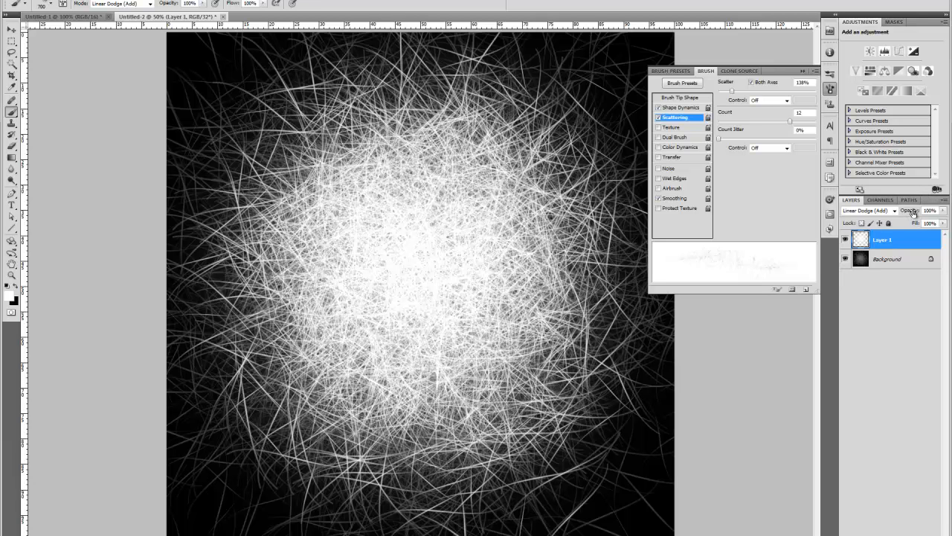
- Try lowering Layer 1's opacity to 12% and restore it to 100%
{"action": "left_click_drag", "start_coordinate": [906, 212], "coordinate": [869, 225]}
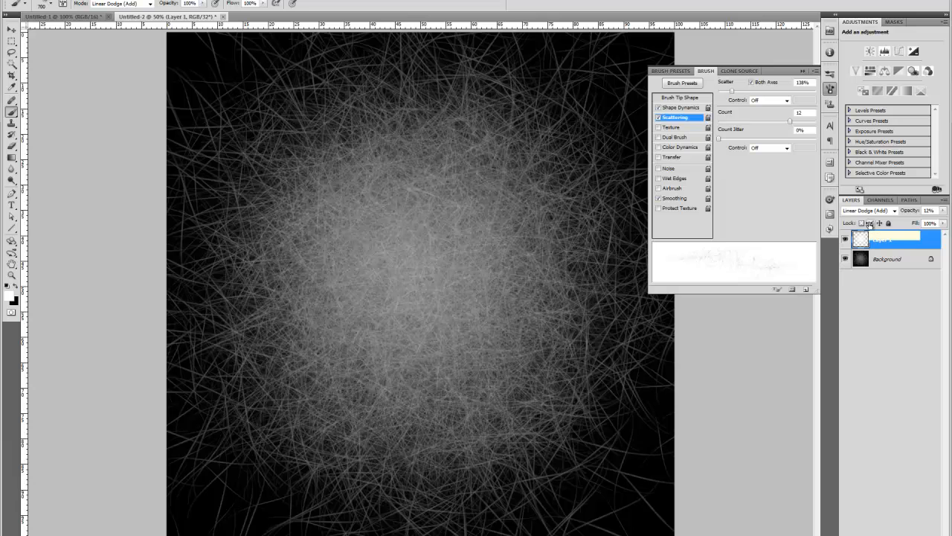
{"action": "left_click_drag", "start_coordinate": [926, 225], "coordinate": [929, 224]}
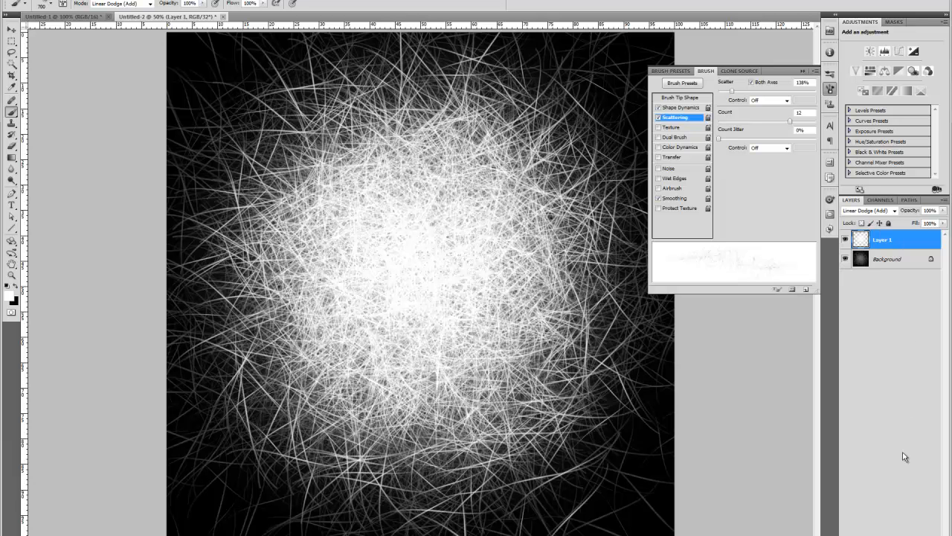
- Try a Levels adjustment layer with the midtones at 0.69 above Layer 1, and delete it
{"action": "left_click", "coordinate": [895, 535]}
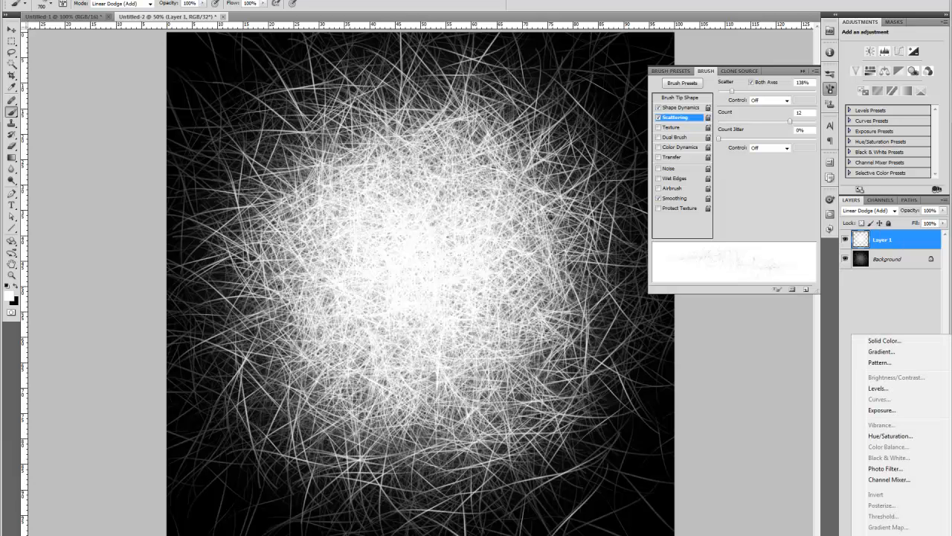
{"action": "left_click", "coordinate": [878, 388]}
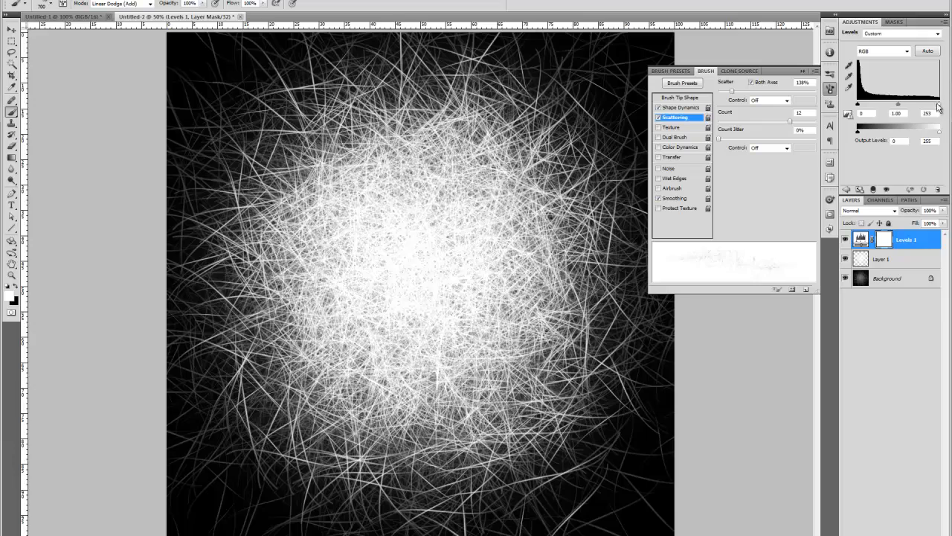
{"action": "mouse_move", "coordinate": [859, 104]}
{"action": "left_mouse_down"}
{"action": "mouse_move", "coordinate": [876, 108]}
{"action": "mouse_move", "coordinate": [847, 110]}
{"action": "left_mouse_up"}
{"action": "left_click_drag", "start_coordinate": [941, 107], "coordinate": [916, 111]}
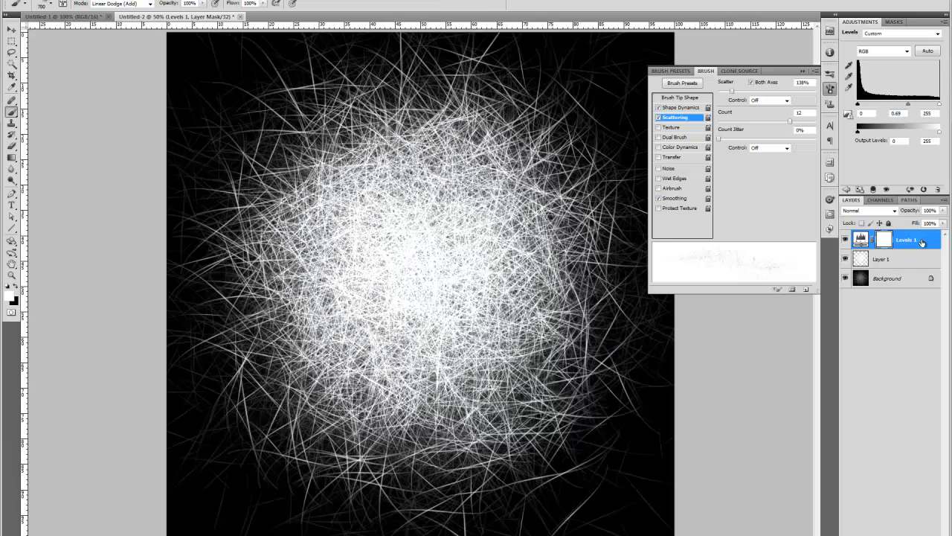
{"action": "left_click_drag", "start_coordinate": [921, 239], "coordinate": [939, 533]}
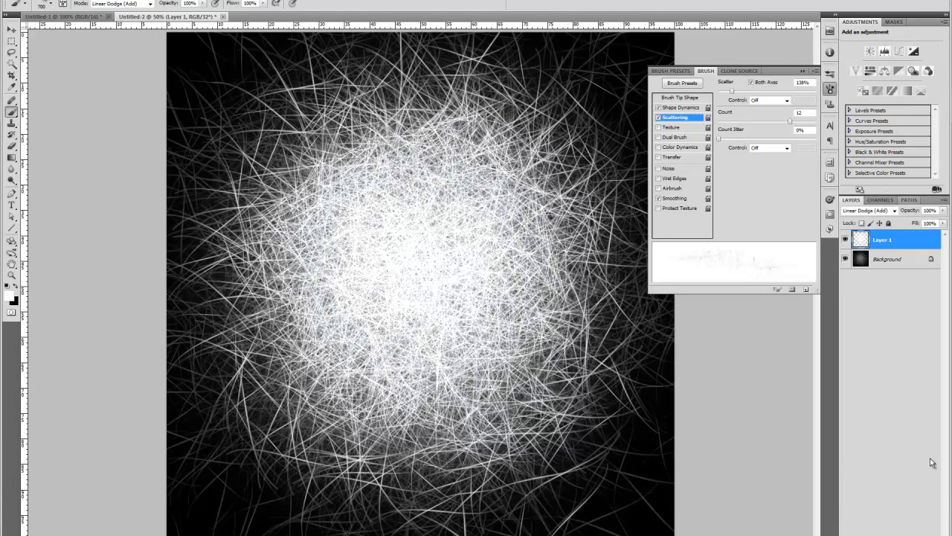
- Add an Exposure adjustment layer above Layer 1 with the exposure at -1.85
{"action": "left_click", "coordinate": [895, 534]}
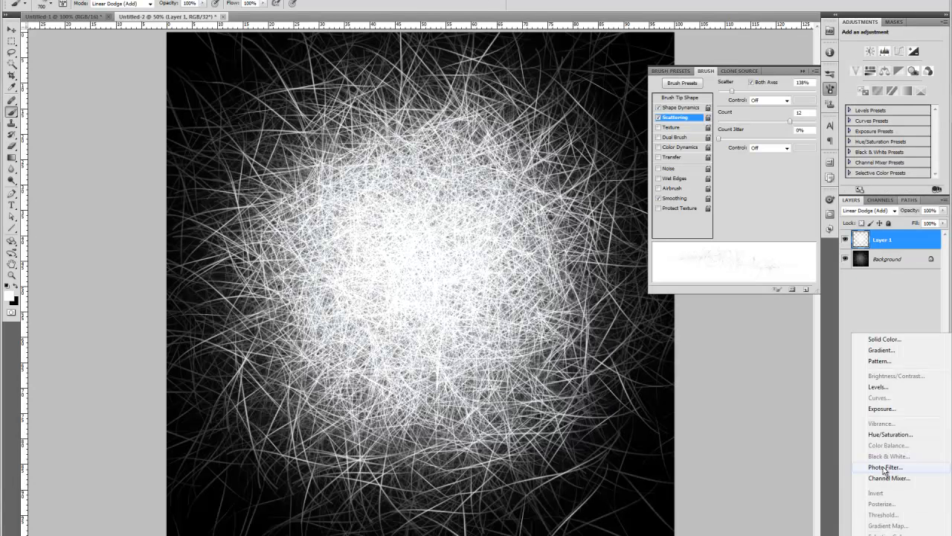
{"action": "left_click", "coordinate": [885, 409]}
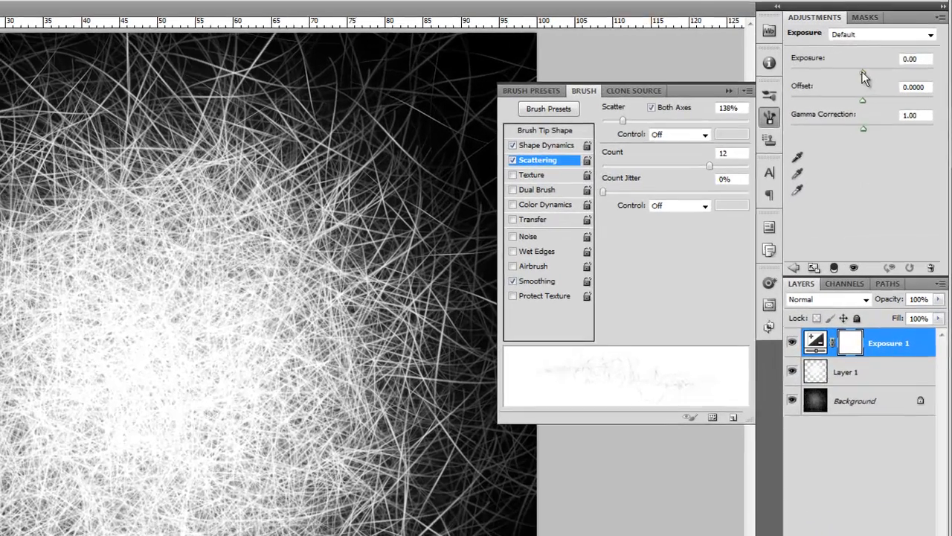
{"action": "left_click_drag", "start_coordinate": [892, 58], "coordinate": [845, 62]}
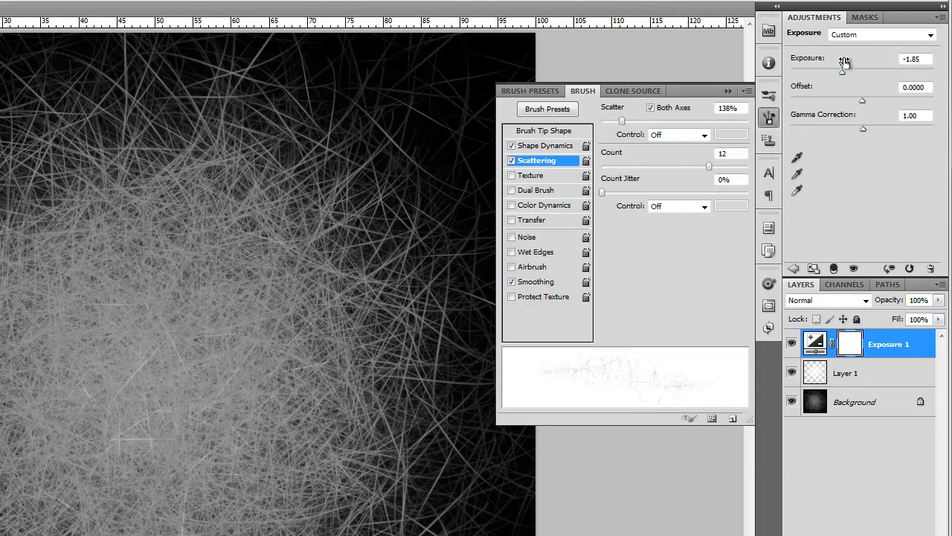